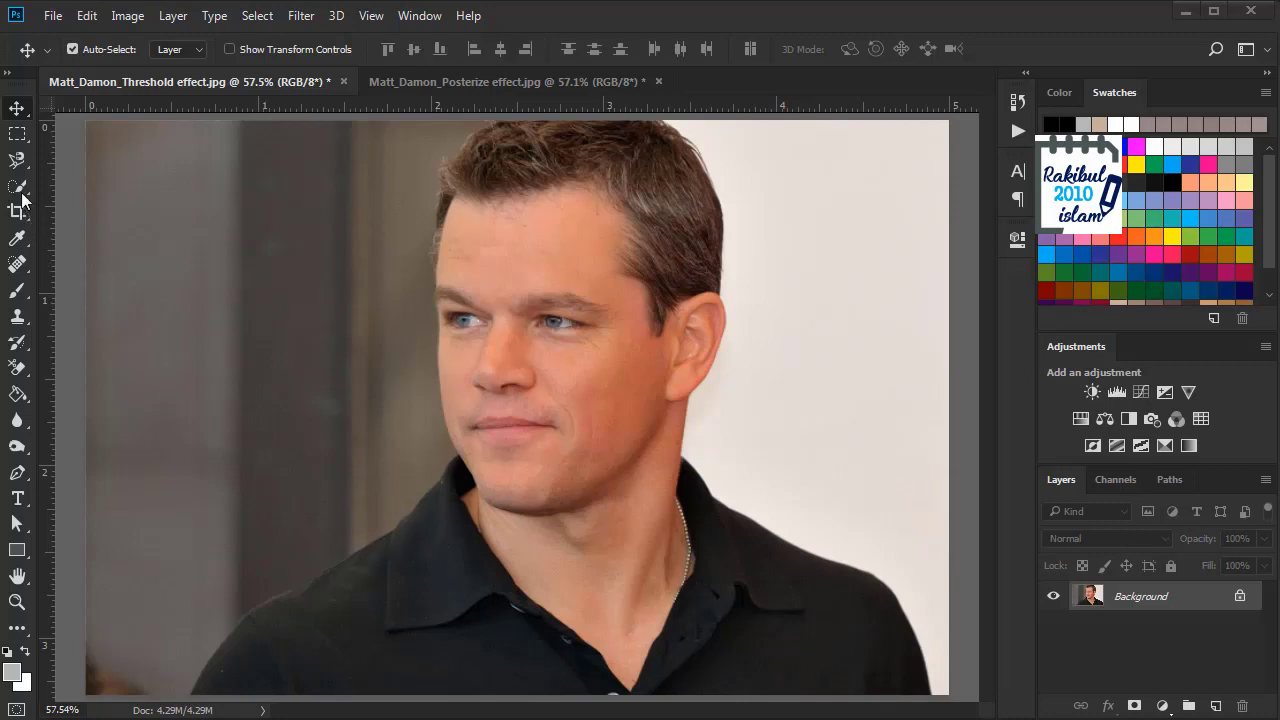
Quick-select the man's head, hair, neck and black shirt, then mask out the background
drag(20, 193, 105, 192)
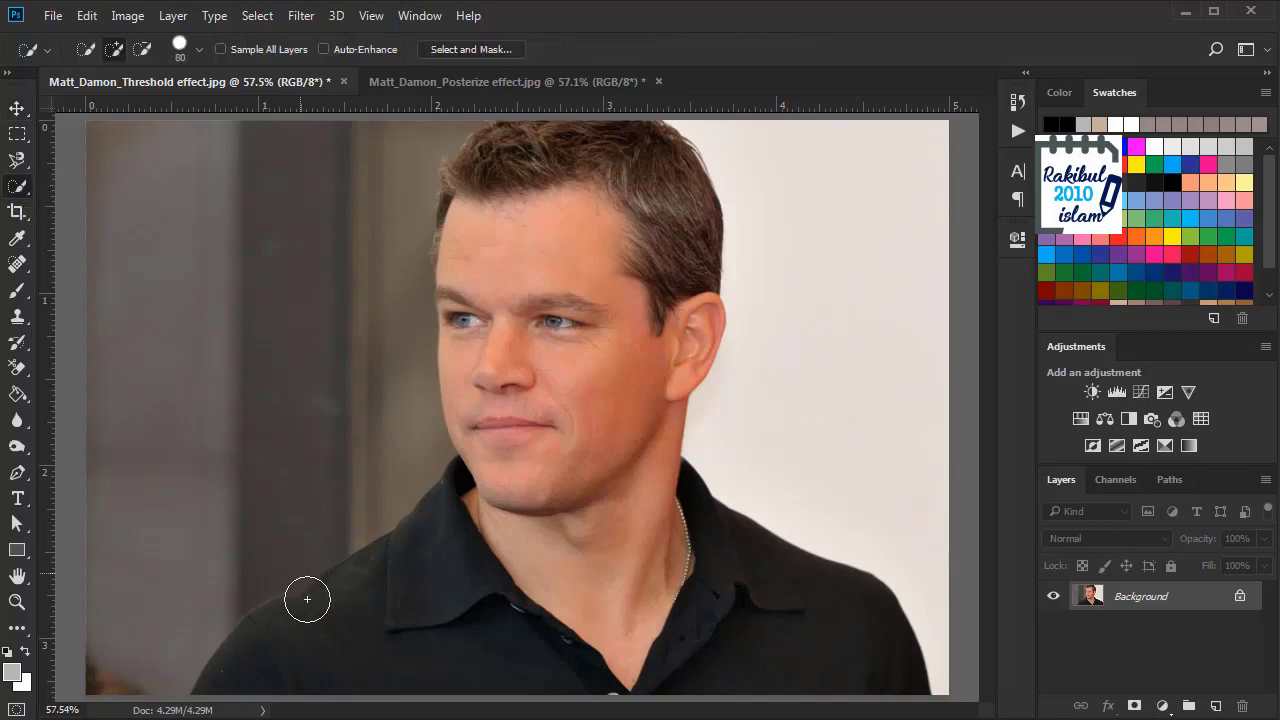
mouse_move(303, 671)
mouse_down()
mouse_move(418, 574)
mouse_move(483, 482)
mouse_move(493, 306)
mouse_move(514, 247)
mouse_move(532, 238)
mouse_move(678, 577)
mouse_move(727, 614)
mouse_up()
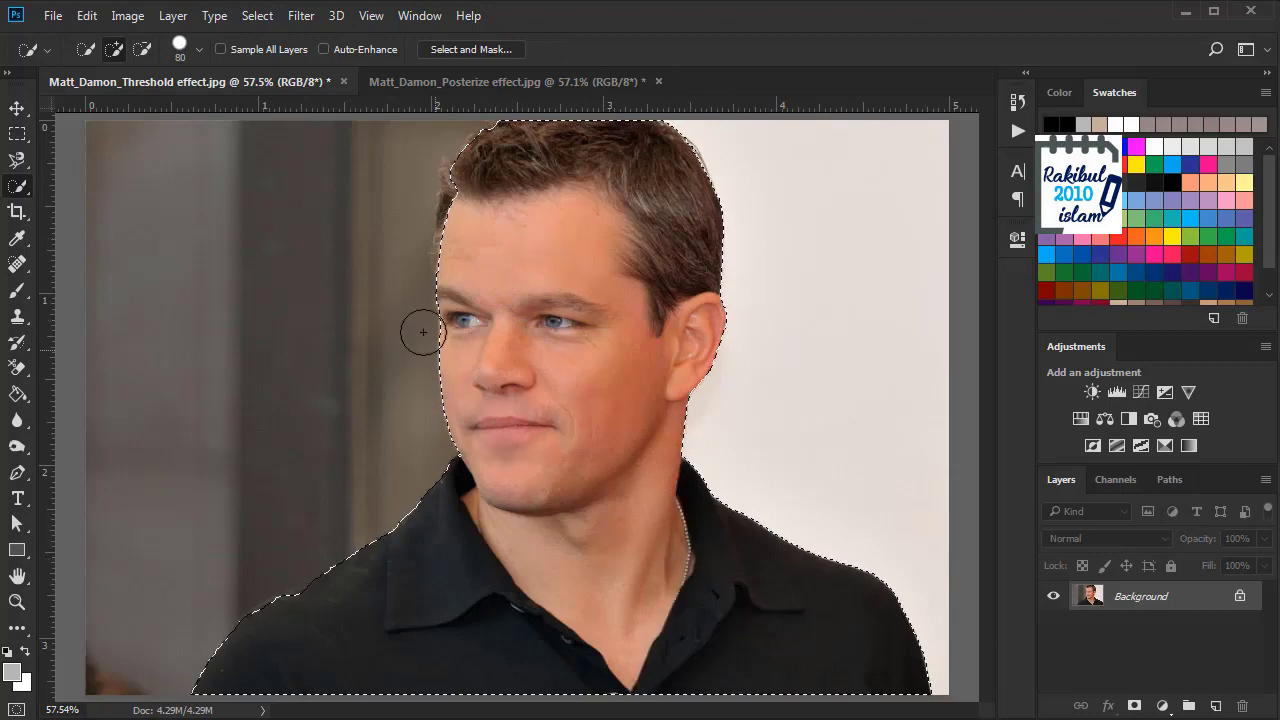
scroll(471, 214, up, 3)
mouse_move(467, 201)
mouse_down()
mouse_move(457, 172)
mouse_move(469, 169)
mouse_move(489, 203)
mouse_up()
scroll(489, 203, up, 2)
mouse_move(467, 248)
mouse_down()
mouse_move(449, 349)
mouse_move(449, 371)
mouse_move(467, 373)
mouse_up()
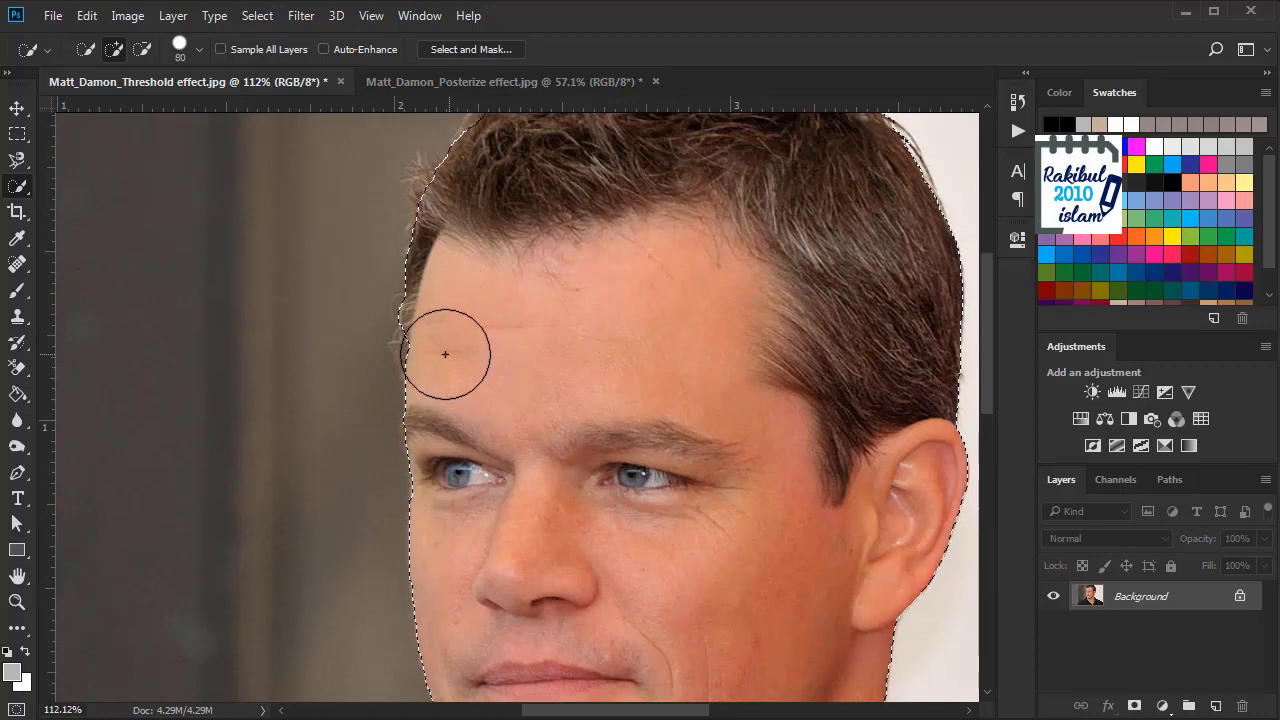
scroll(588, 395, down, 2)
scroll(590, 398, down, 1)
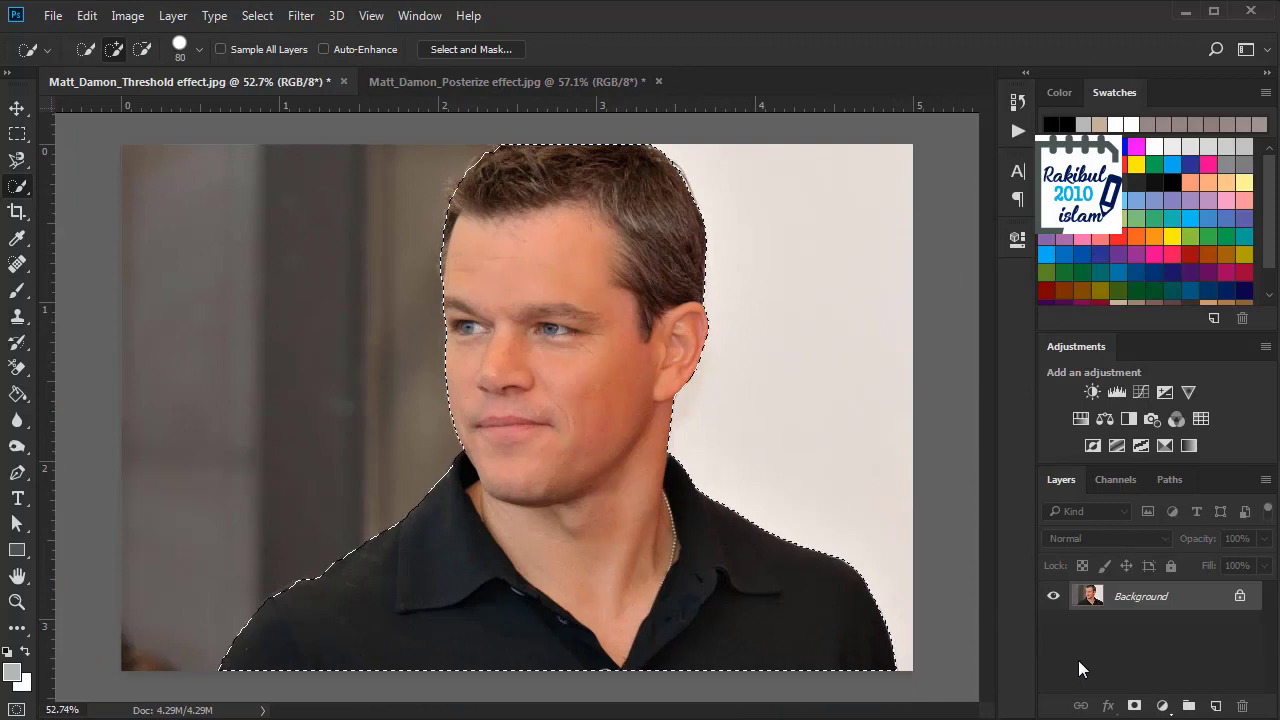
click(1134, 706)
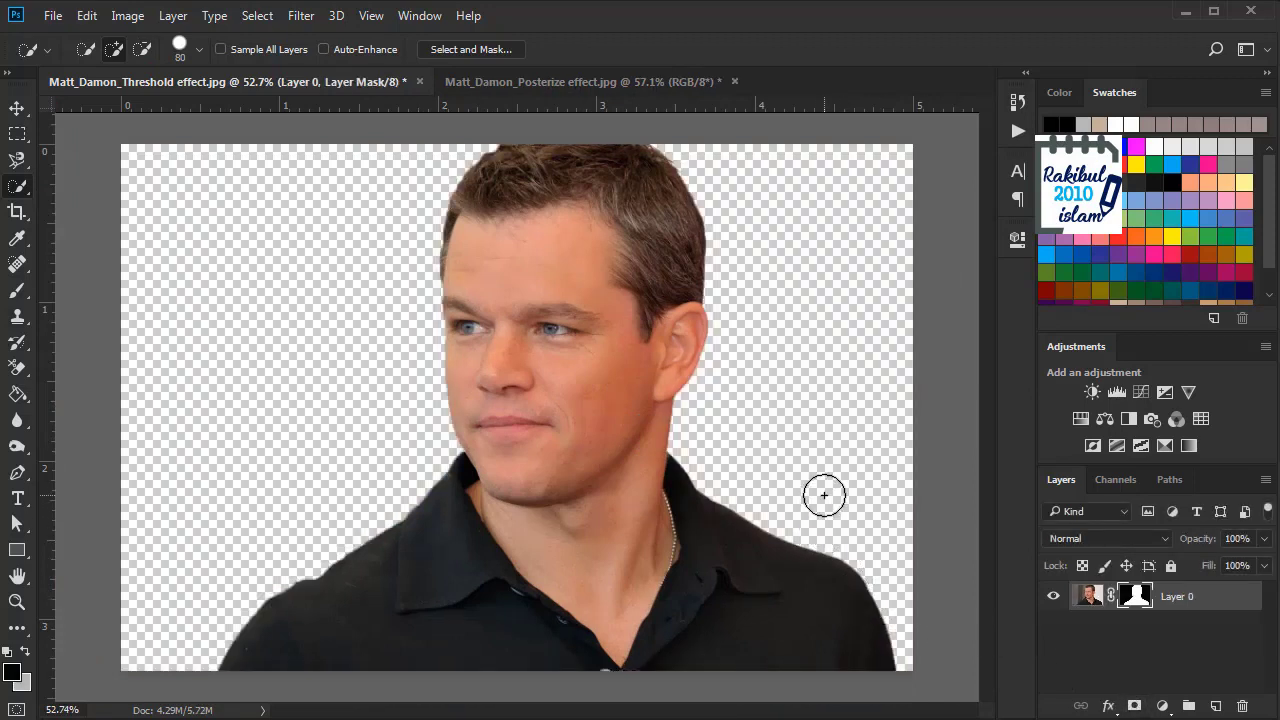
Add a Threshold adjustment layer at level 128, compare it with the original, and collapse its properties
click(1162, 706)
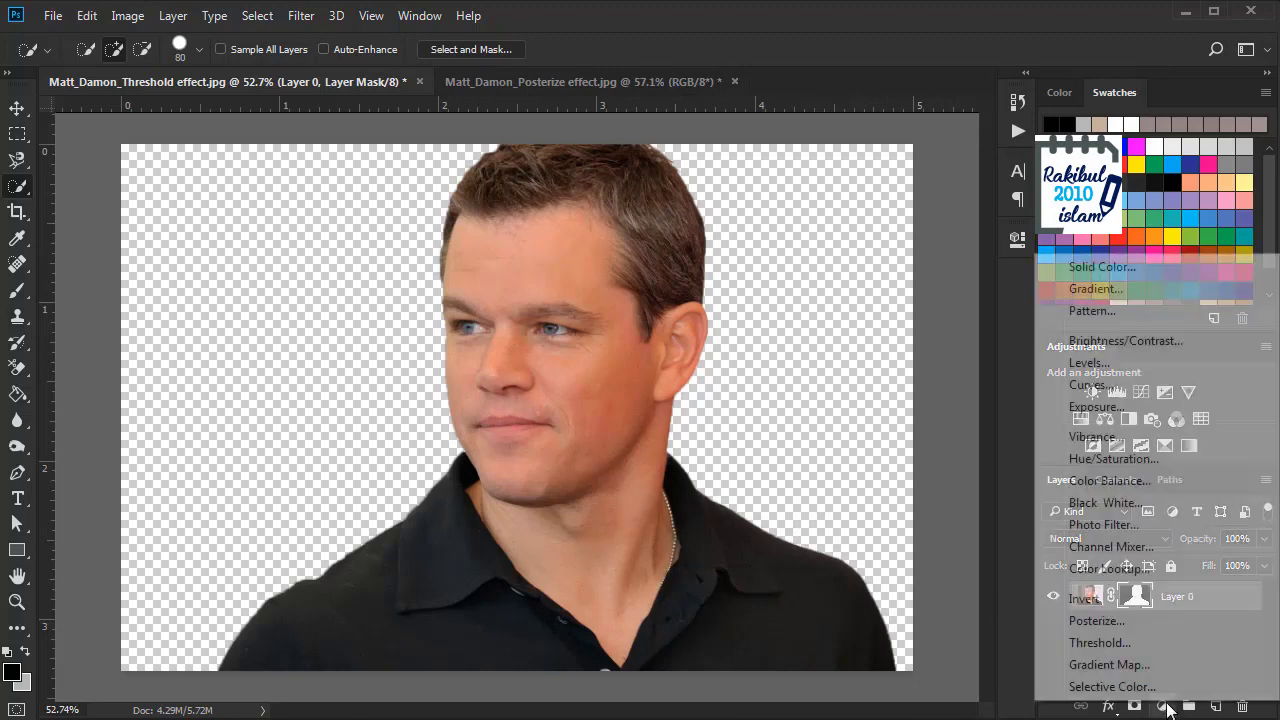
click(1124, 643)
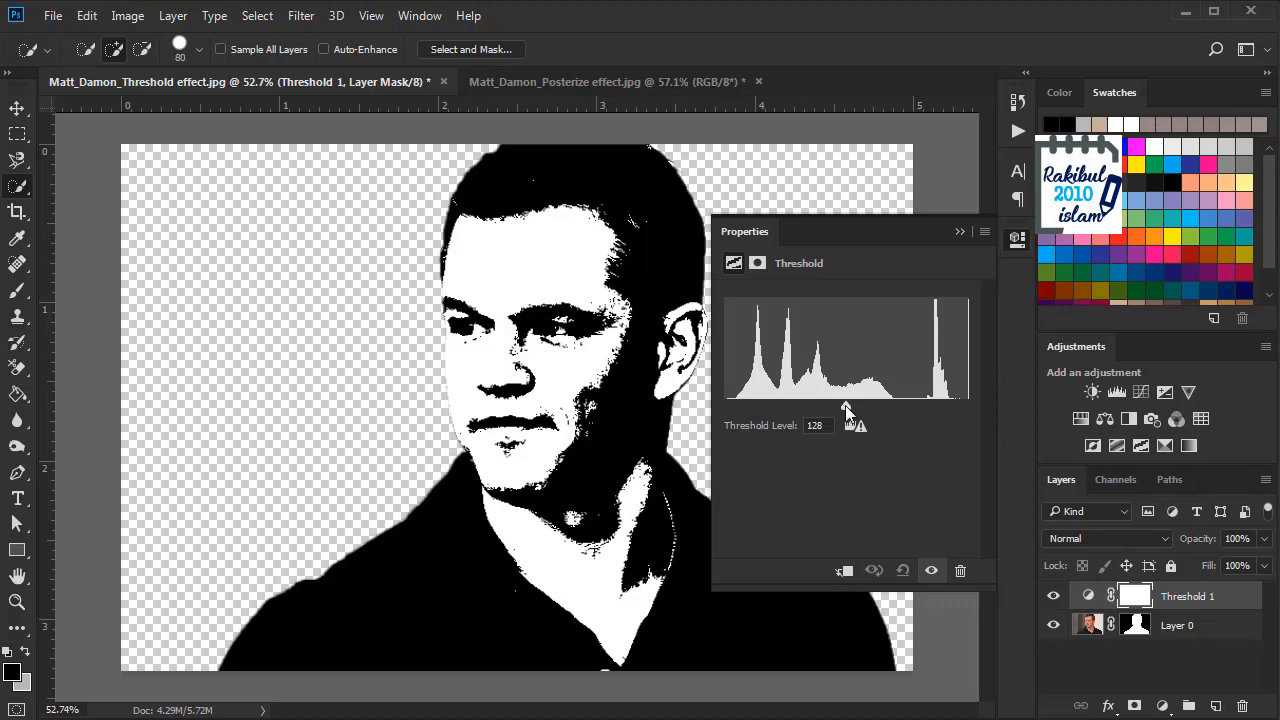
mouse_move(846, 410)
mouse_down()
mouse_move(873, 409)
mouse_move(828, 408)
mouse_up()
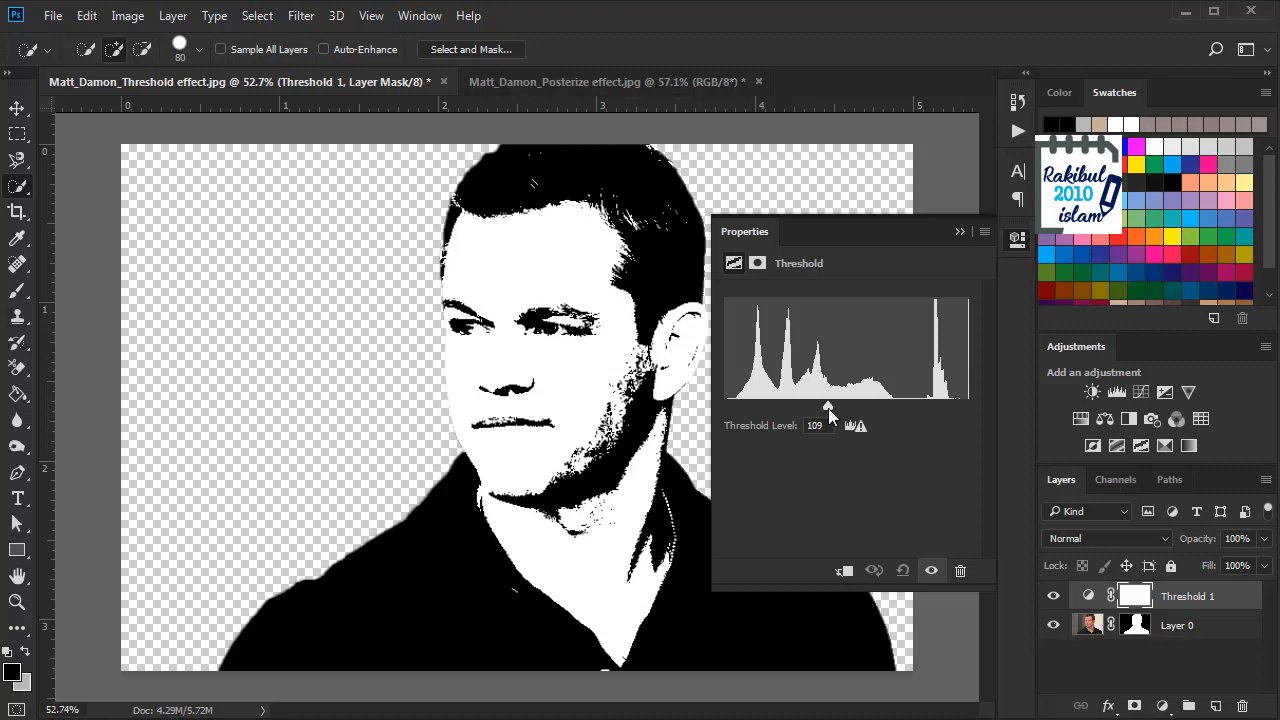
drag(828, 408, 846, 408)
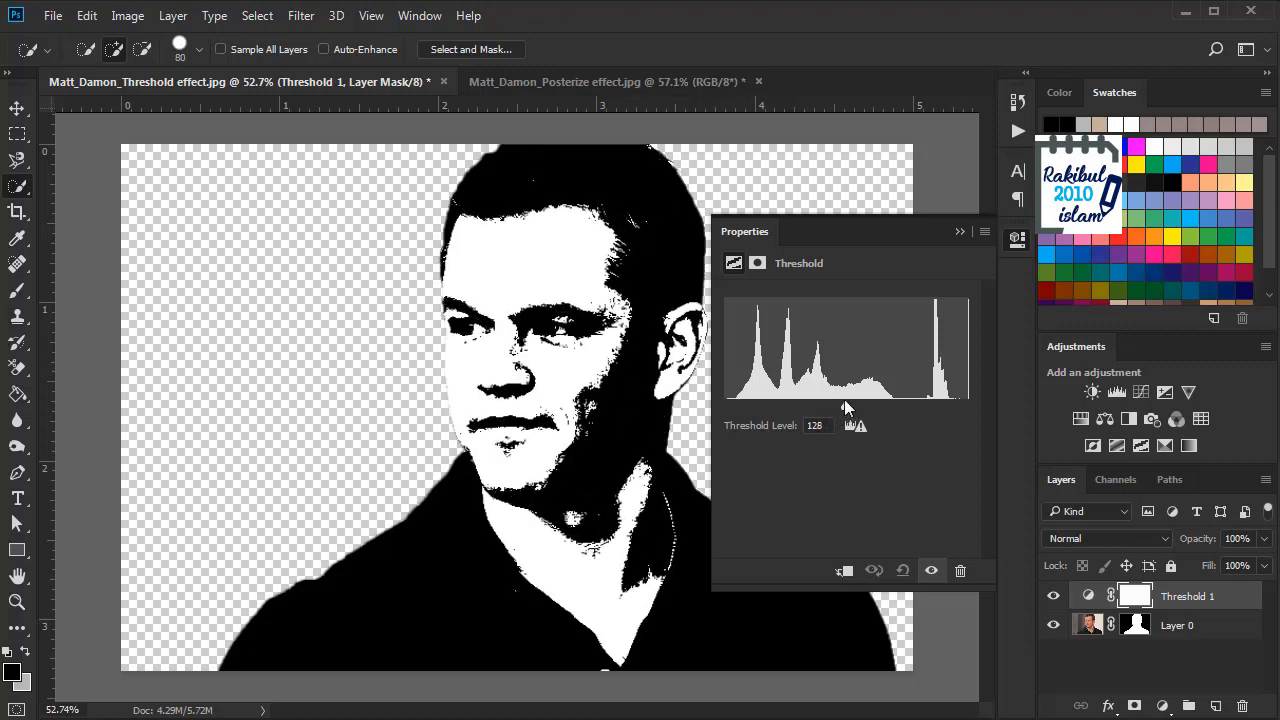
click(931, 571)
click(931, 571)
click(1018, 241)
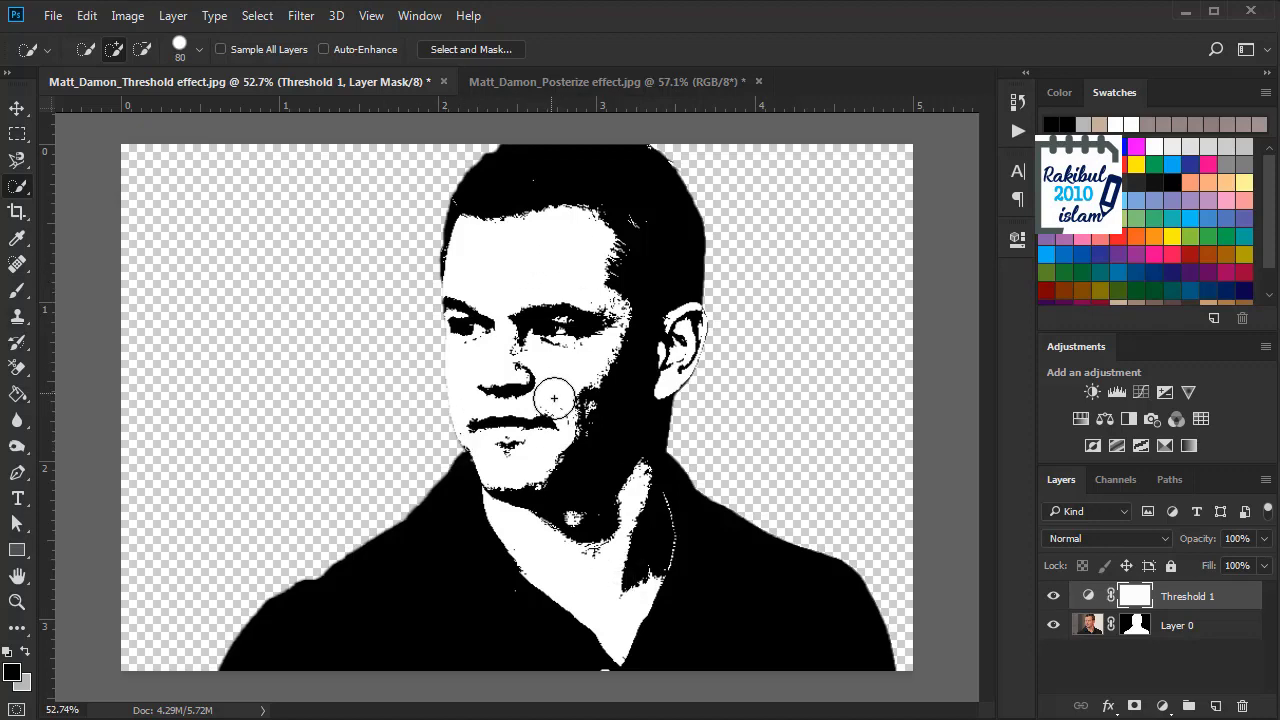
Merge the Threshold 1 layer down into Layer 0
right_click(1174, 604)
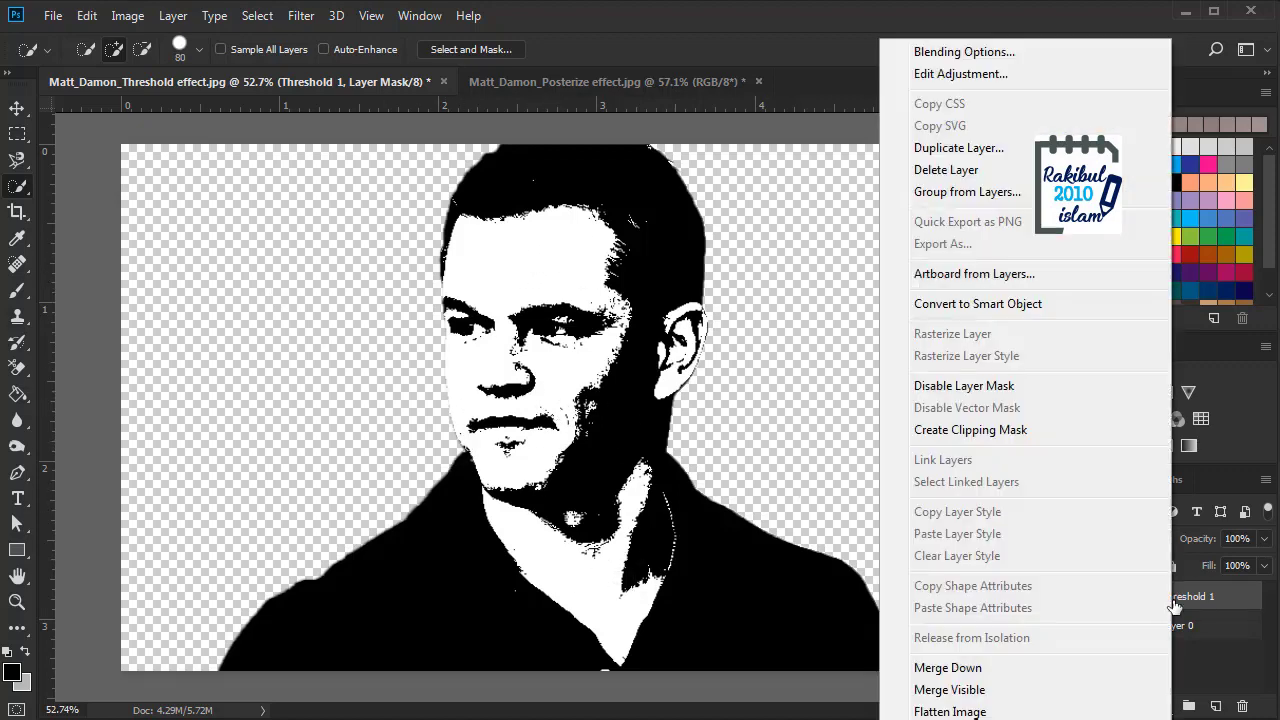
click(981, 670)
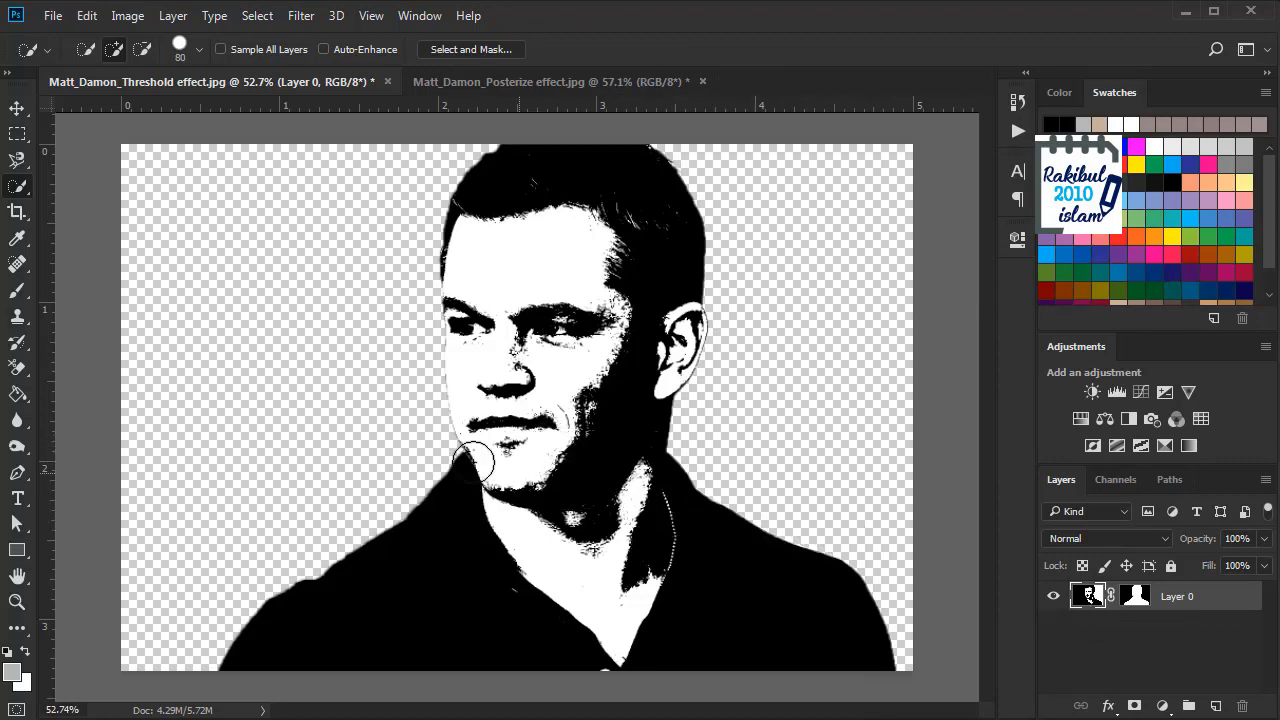
Erase the white face, neck and ear areas using the Background Eraser Tool
click(17, 368)
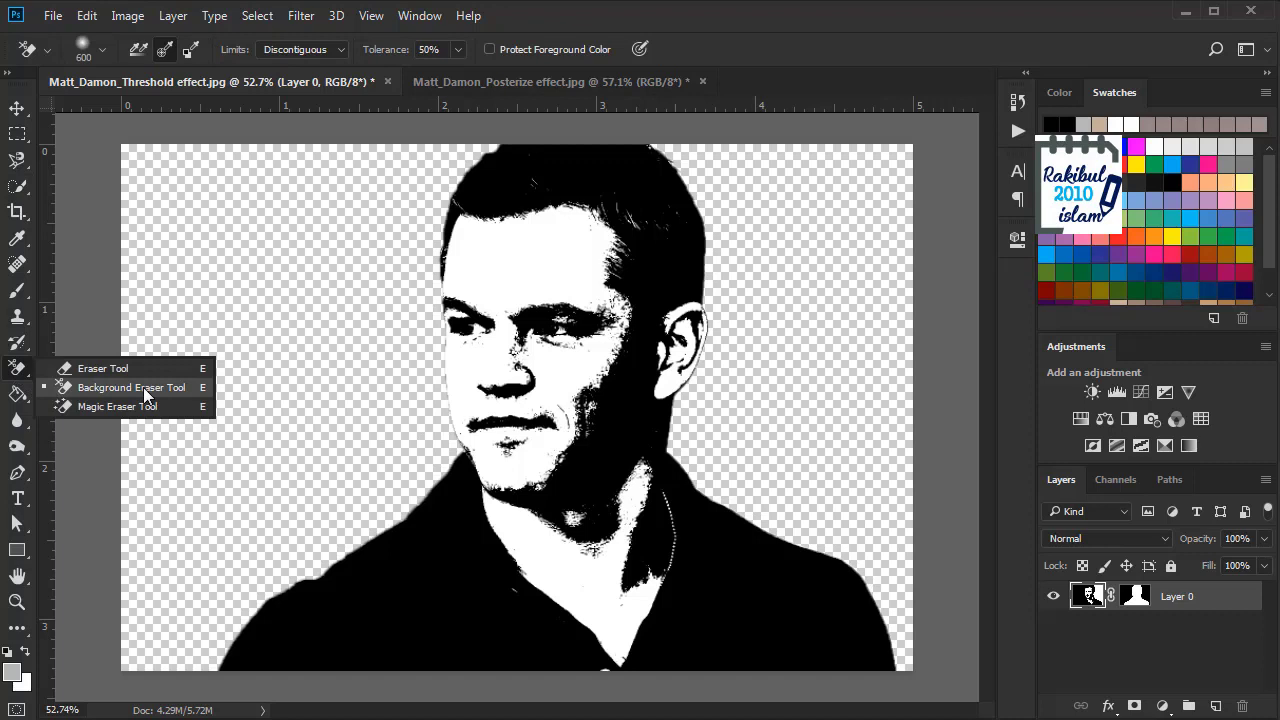
click(144, 393)
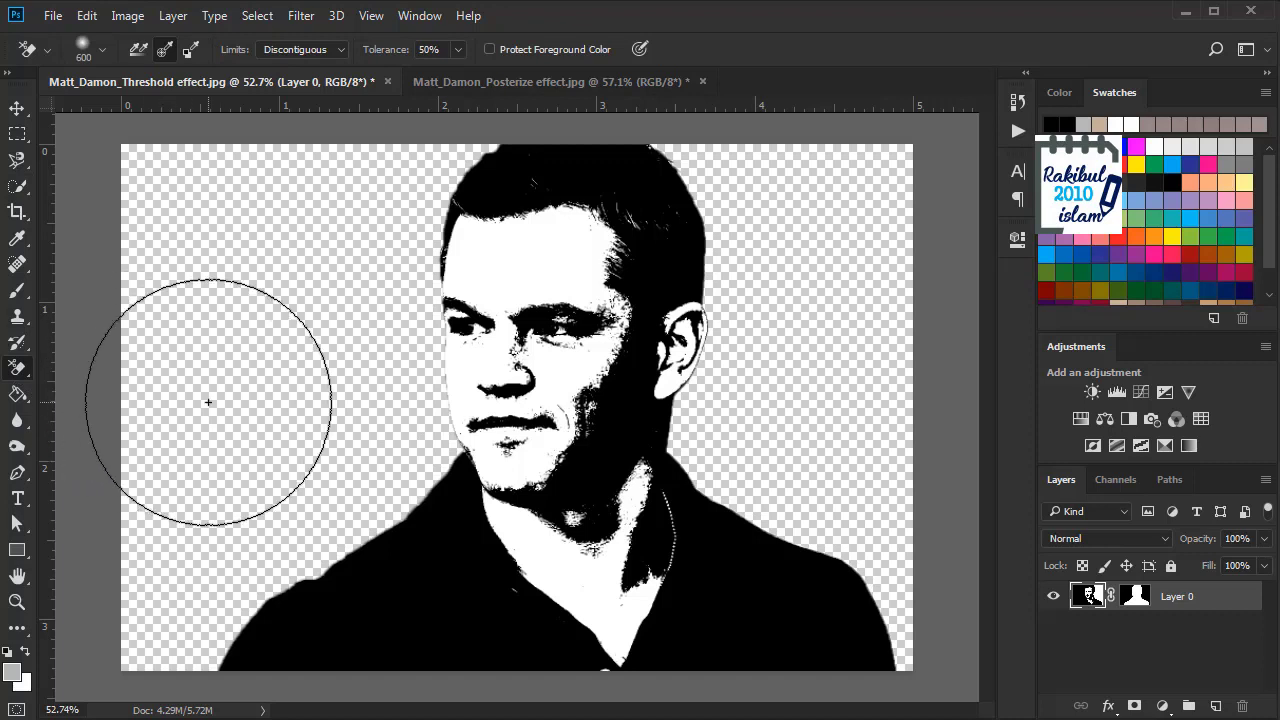
click(520, 278)
mouse_move(520, 278)
mouse_down()
mouse_move(585, 562)
mouse_move(579, 268)
mouse_move(571, 542)
mouse_move(638, 287)
mouse_up()
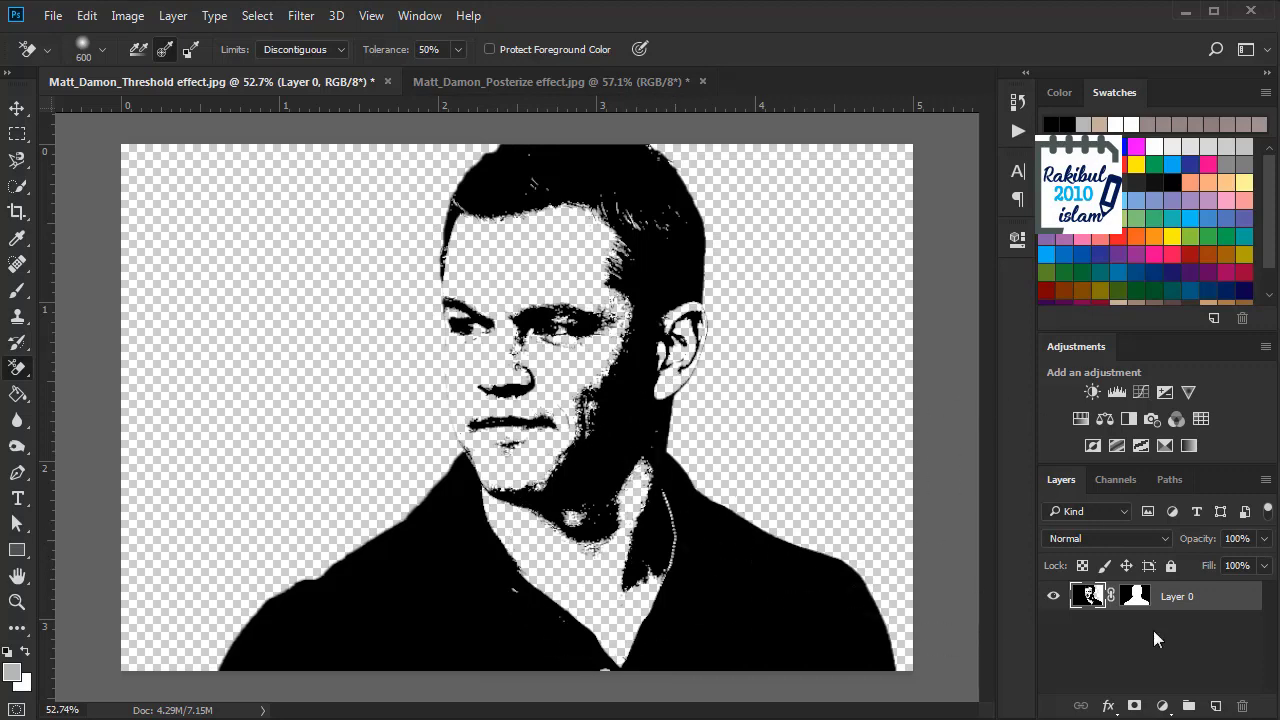
click(1162, 706)
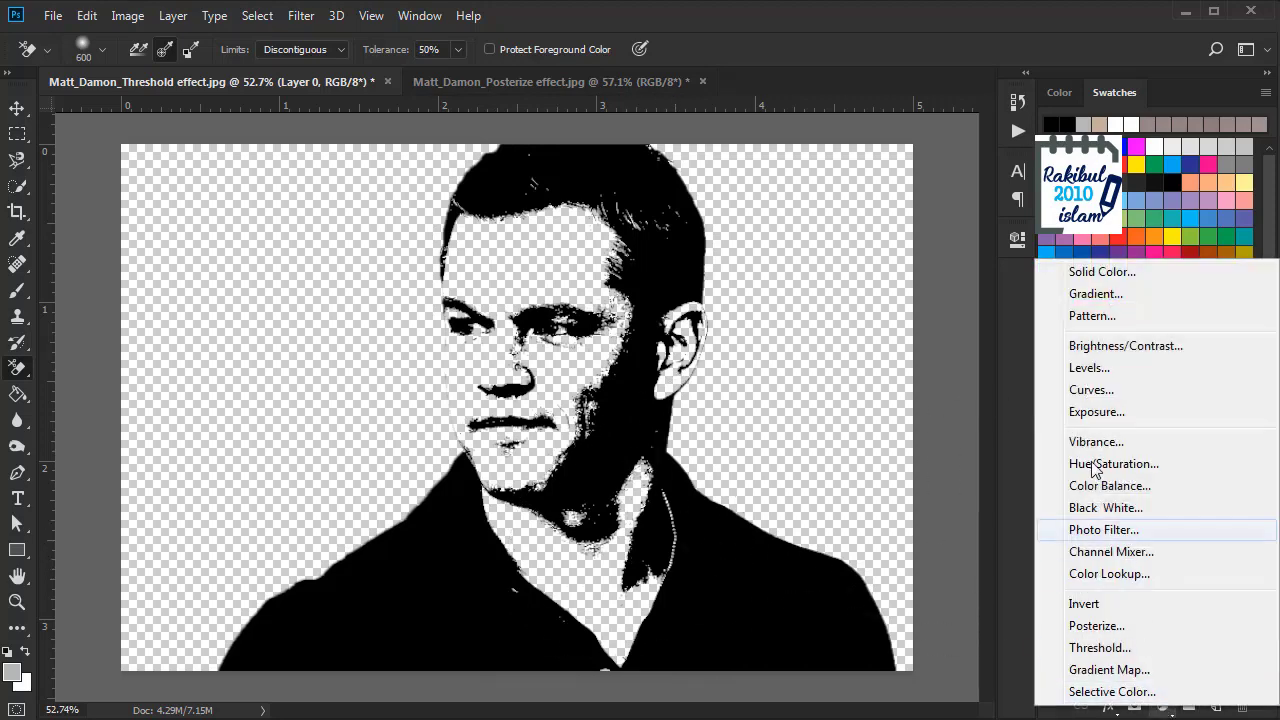
Add a light grey #cfcfcf Solid Color fill layer and move it below Layer 0
click(1146, 272)
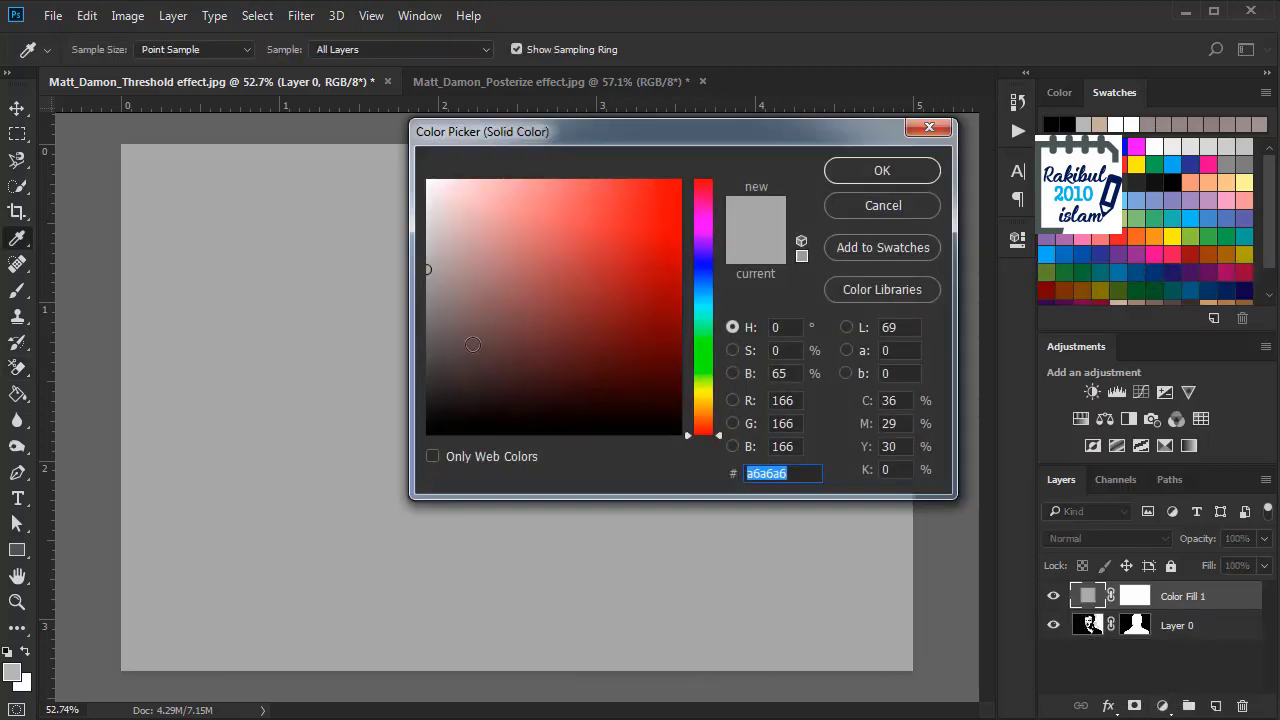
drag(430, 239, 425, 228)
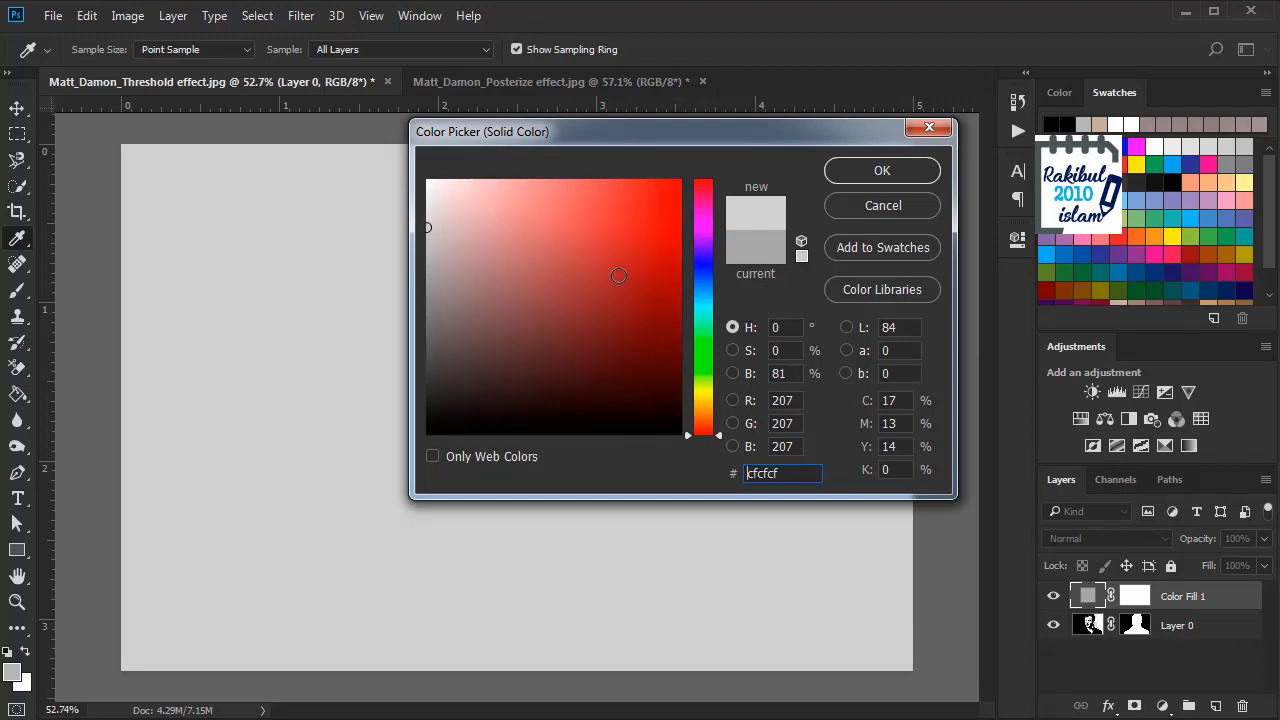
click(873, 173)
key(e)
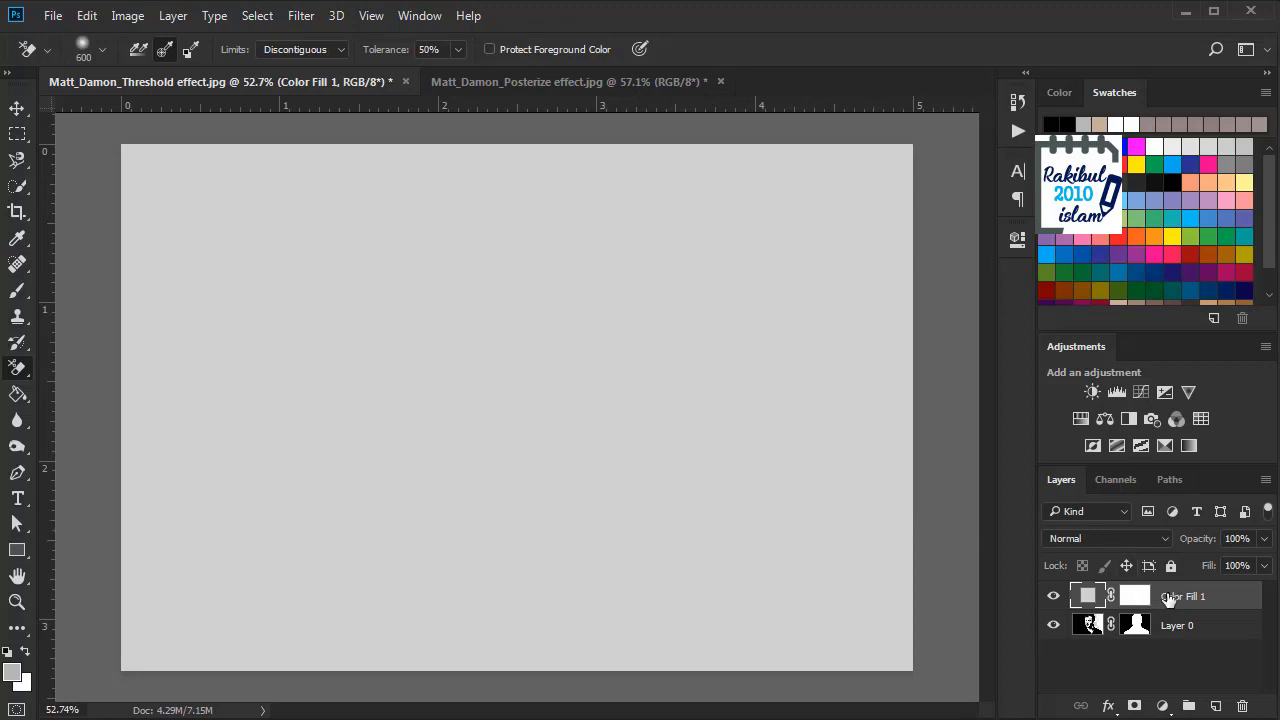
drag(1177, 598, 1179, 642)
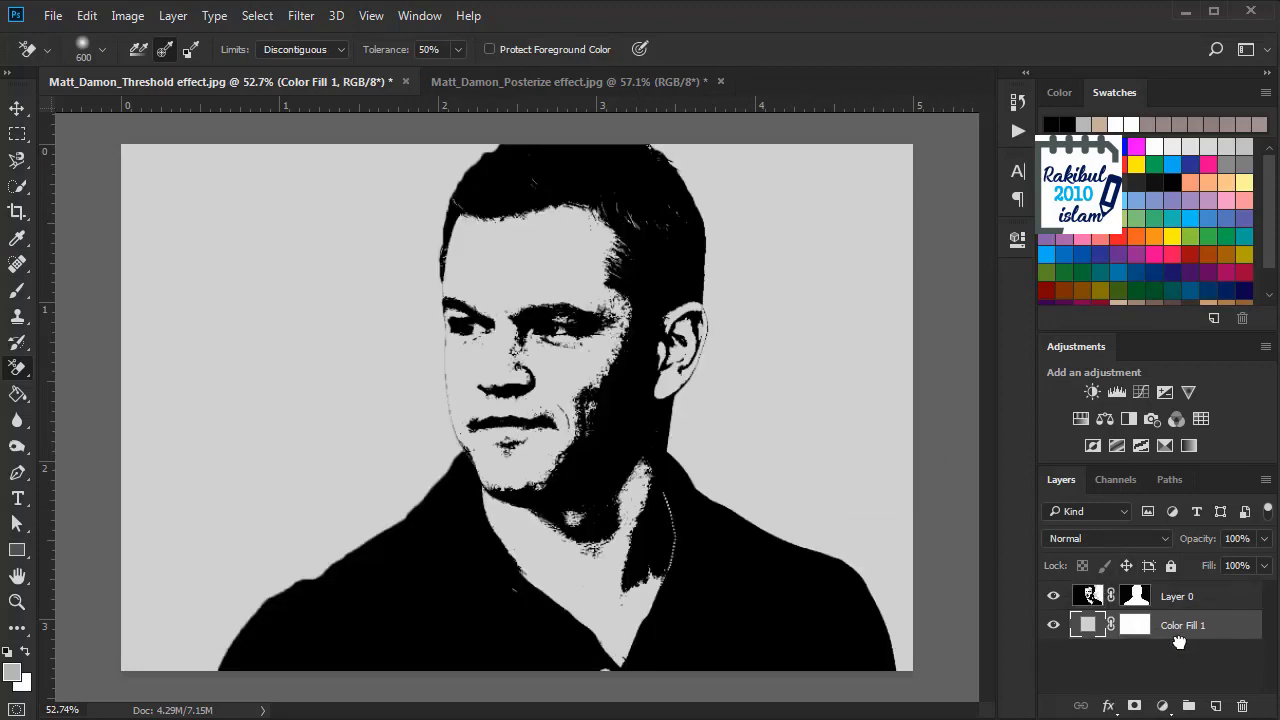
double_click(1088, 625)
Add a reversed radial black-to-white Gradient Fill layer and lower its opacity to 47%
click(1163, 707)
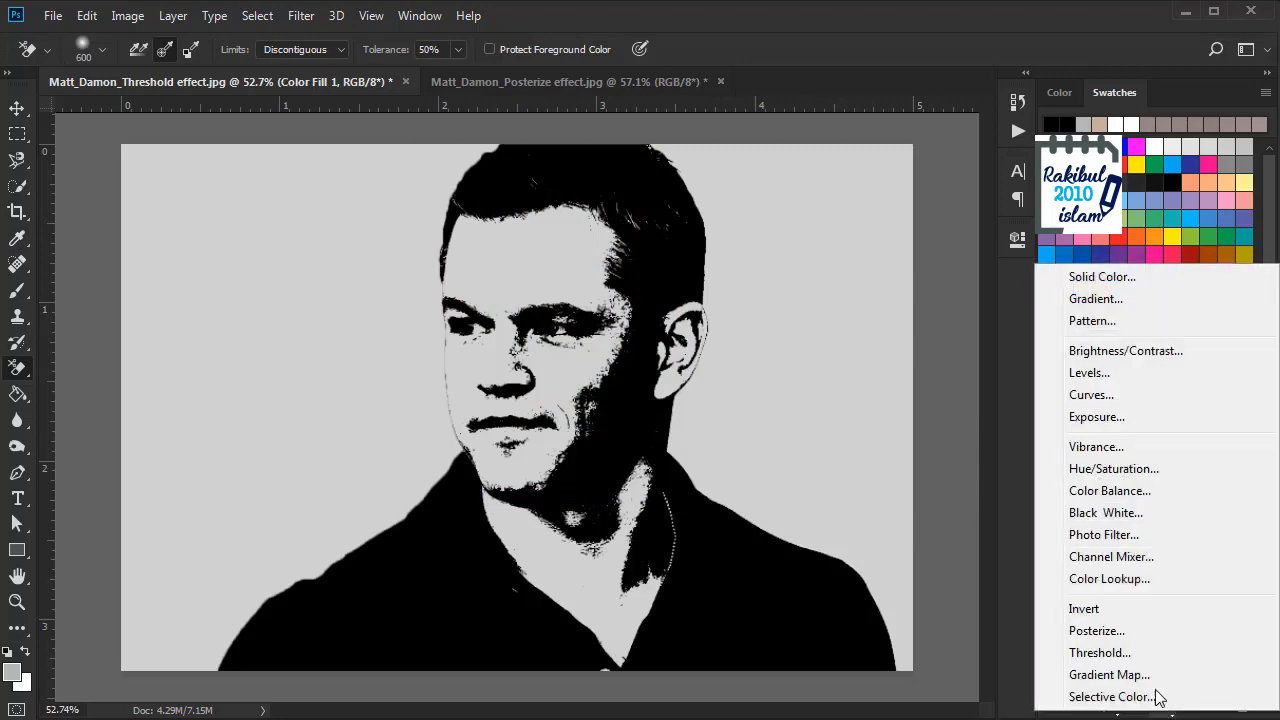
click(1077, 301)
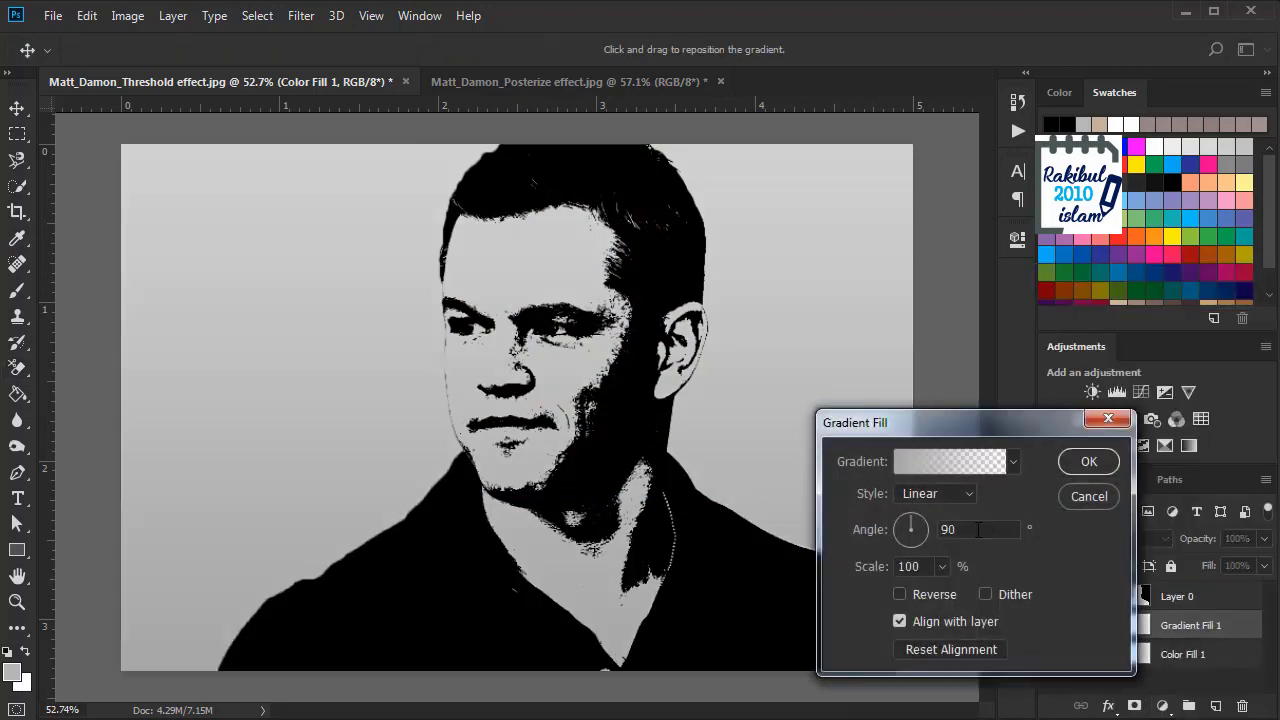
click(1013, 463)
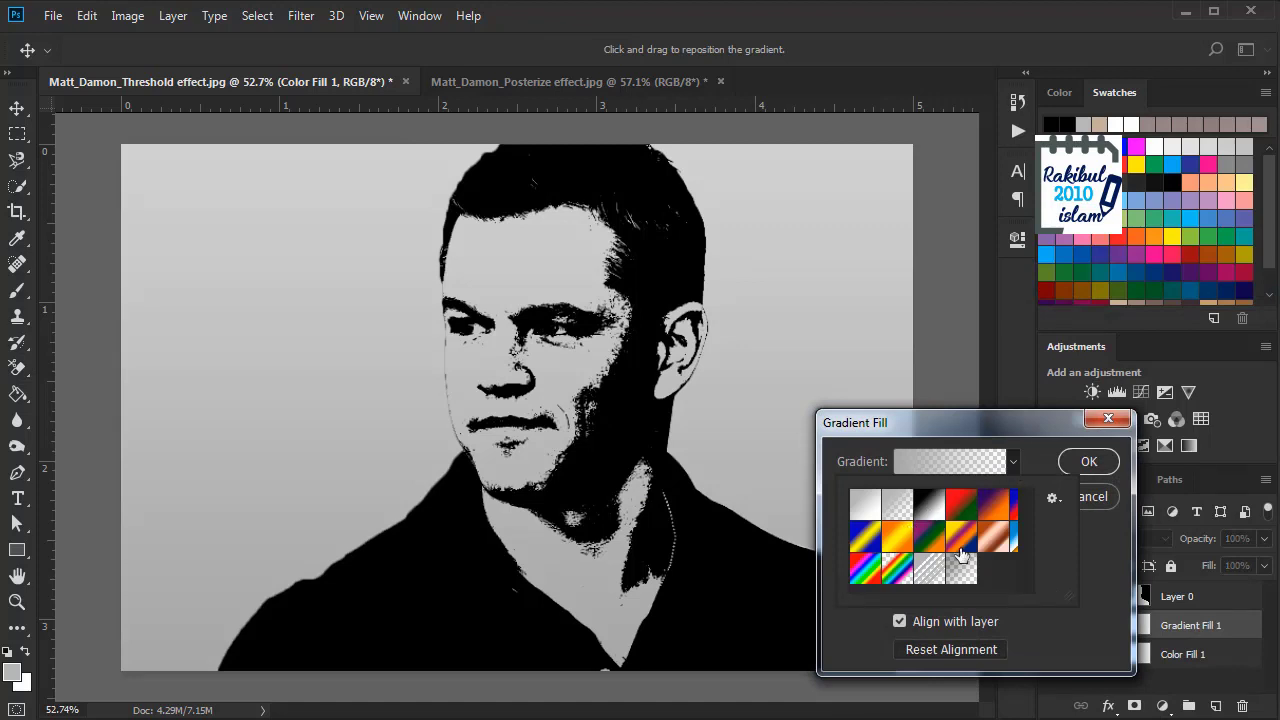
click(936, 508)
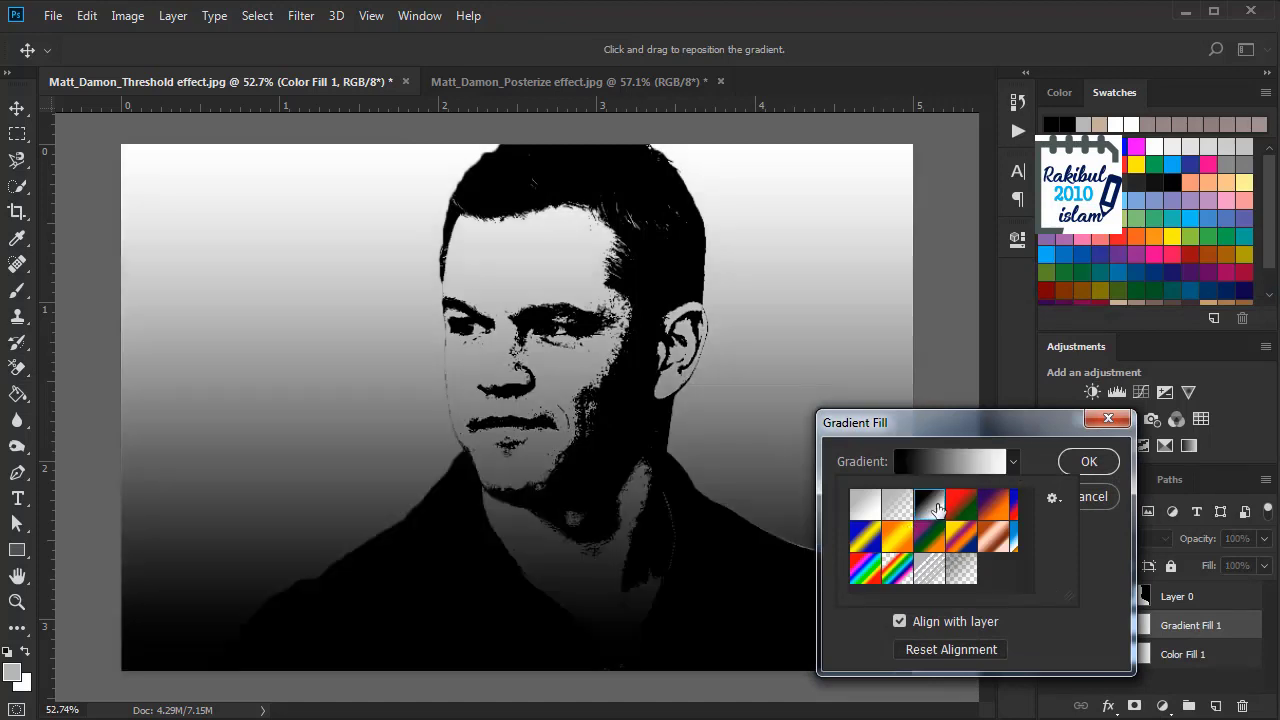
click(1038, 465)
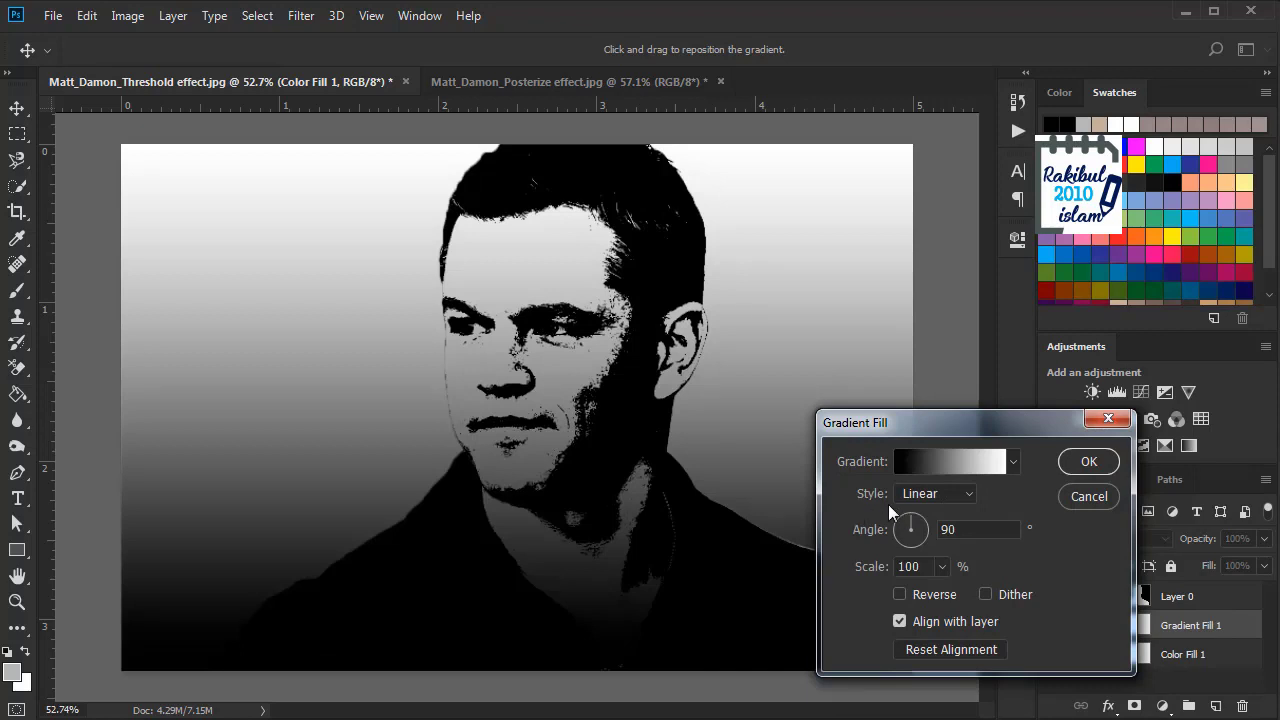
click(967, 496)
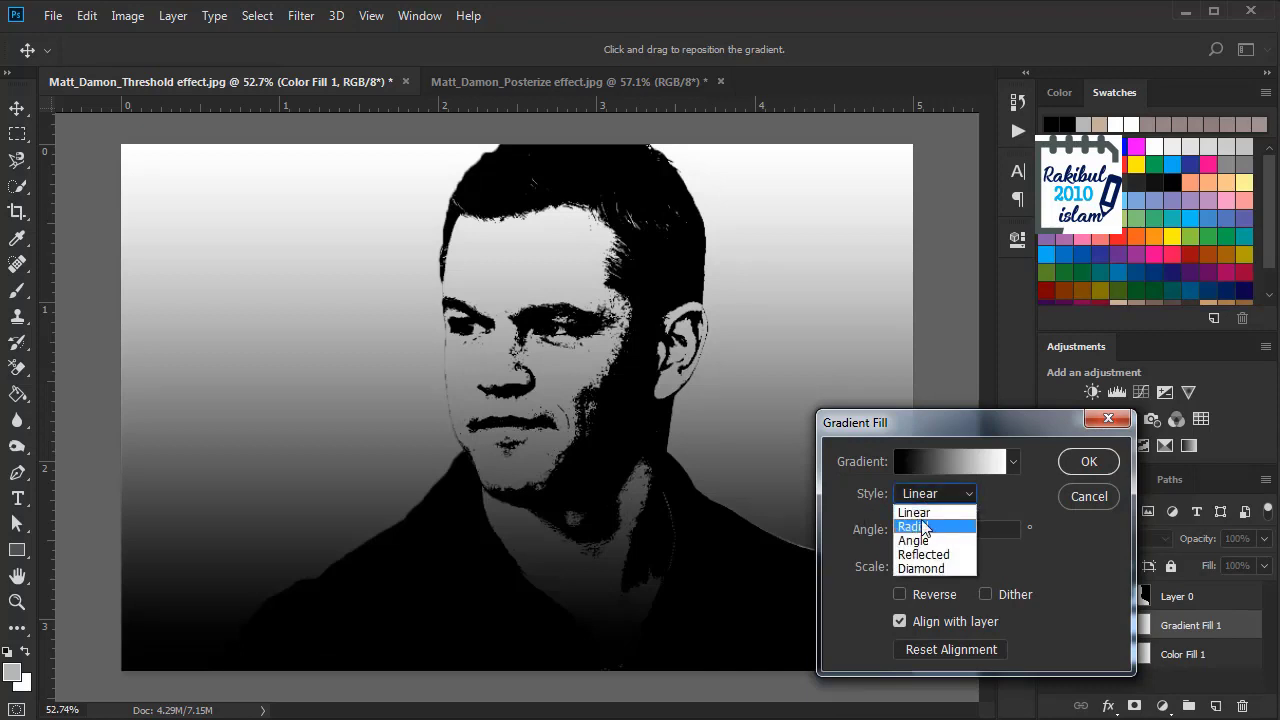
click(940, 526)
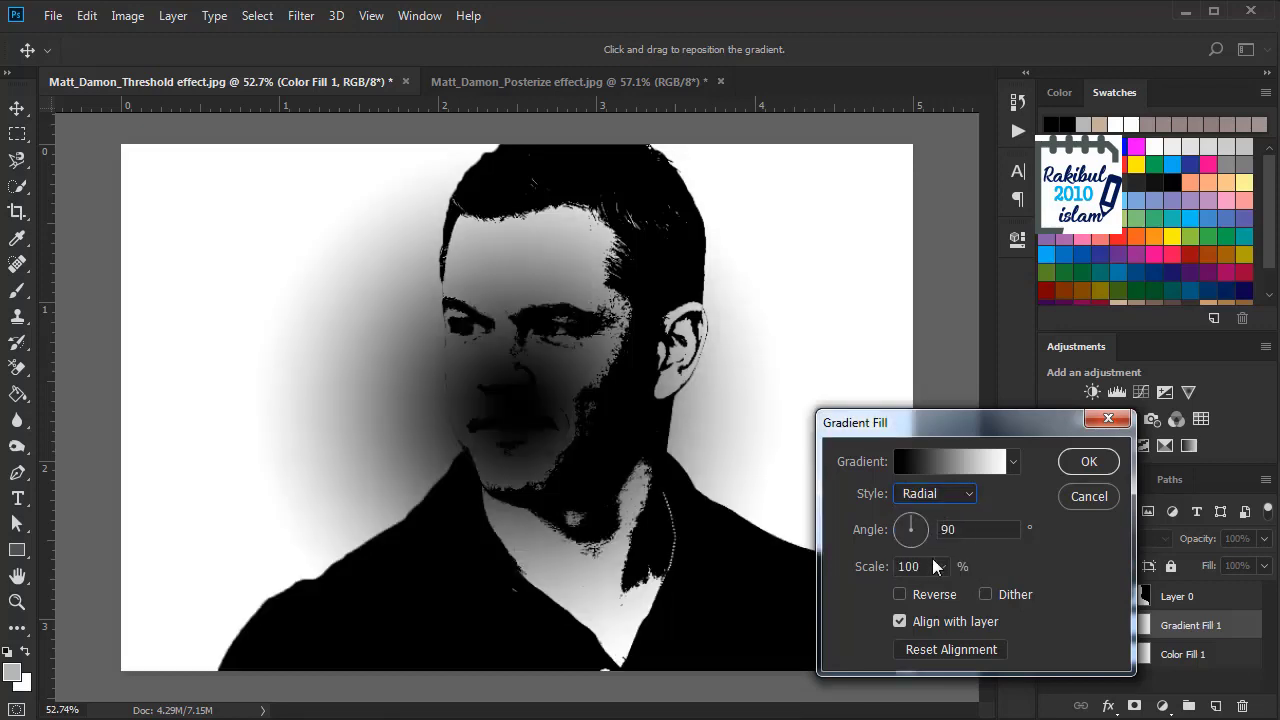
click(899, 593)
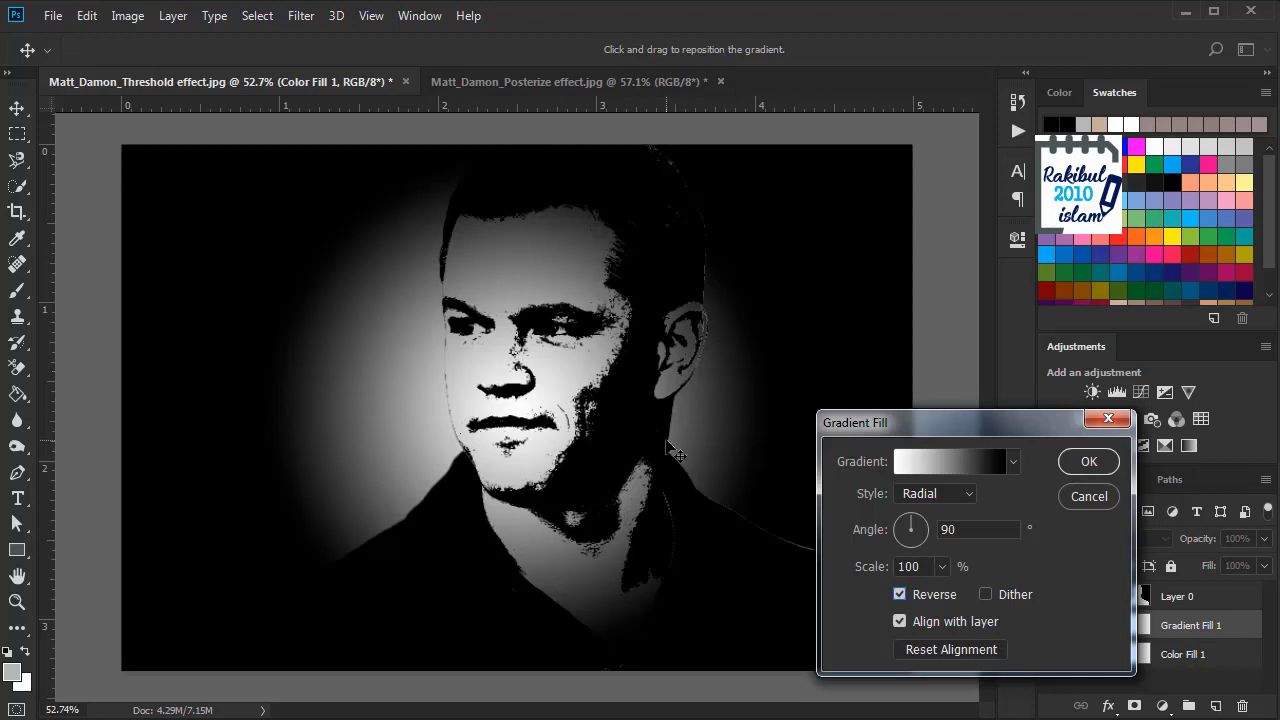
click(1100, 468)
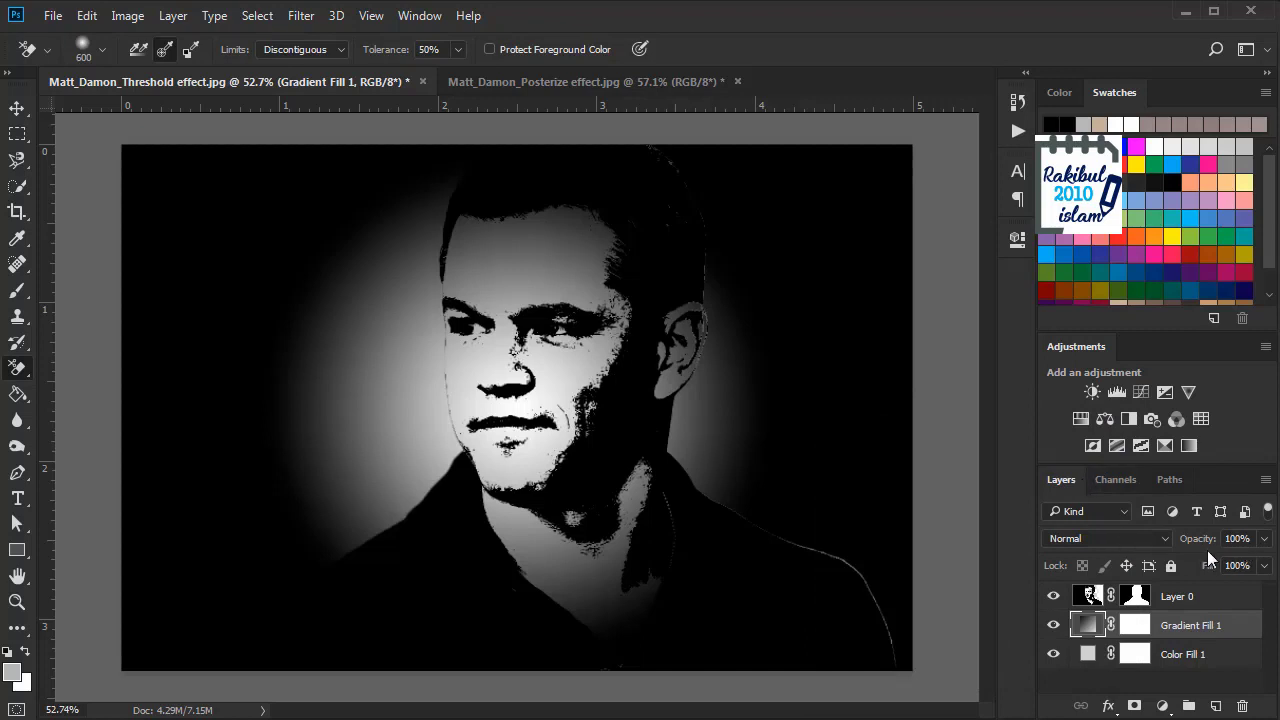
drag(1207, 550, 1176, 541)
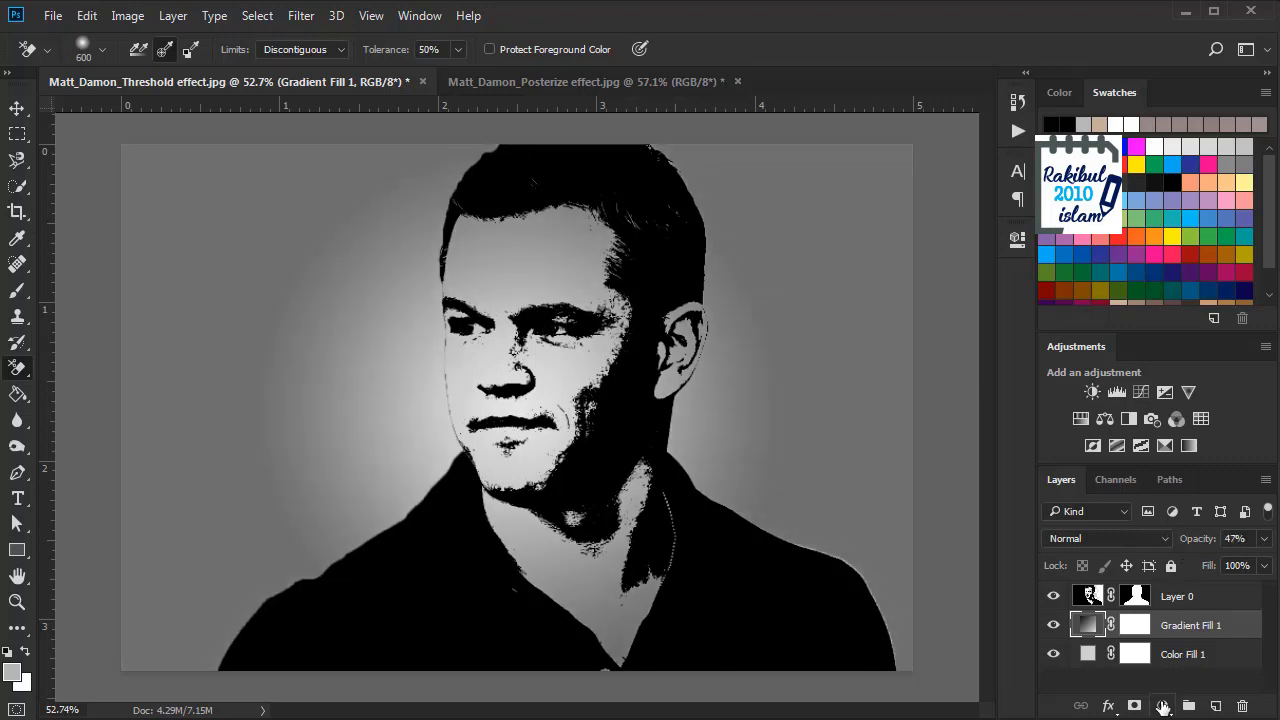
click(1162, 706)
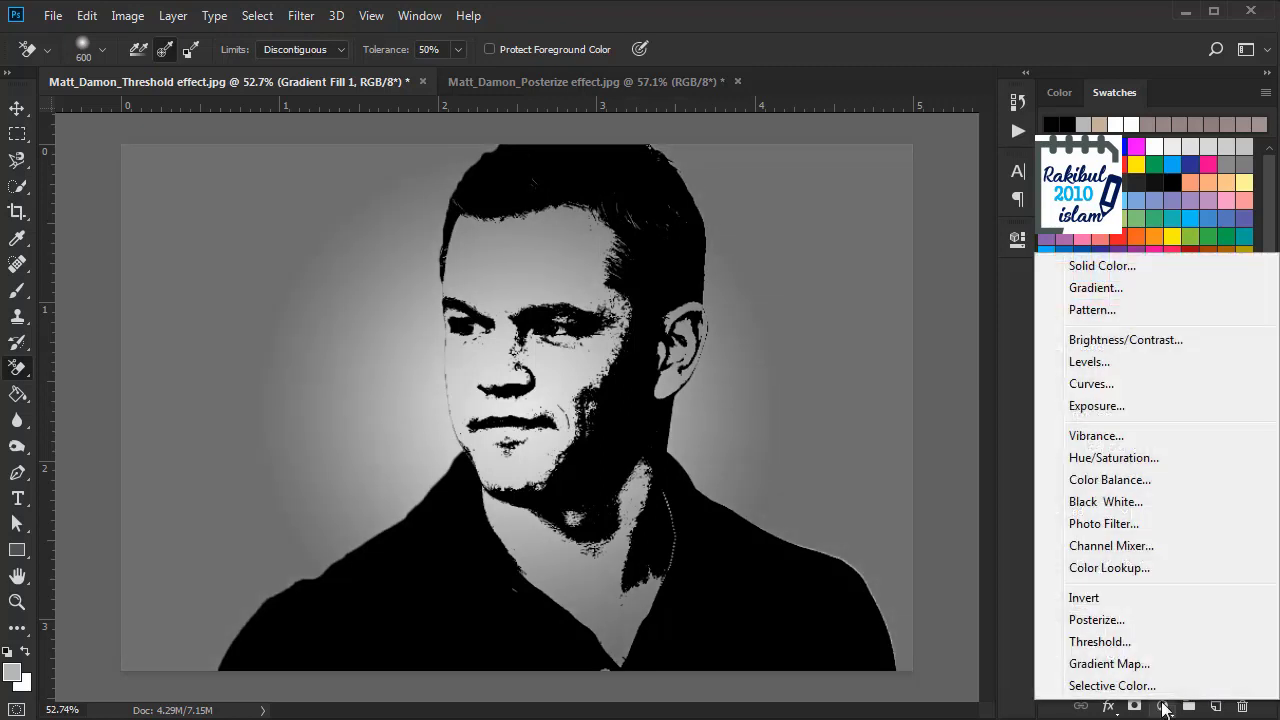
Add a Pattern Fill layer using the first light-blue pattern
click(1108, 316)
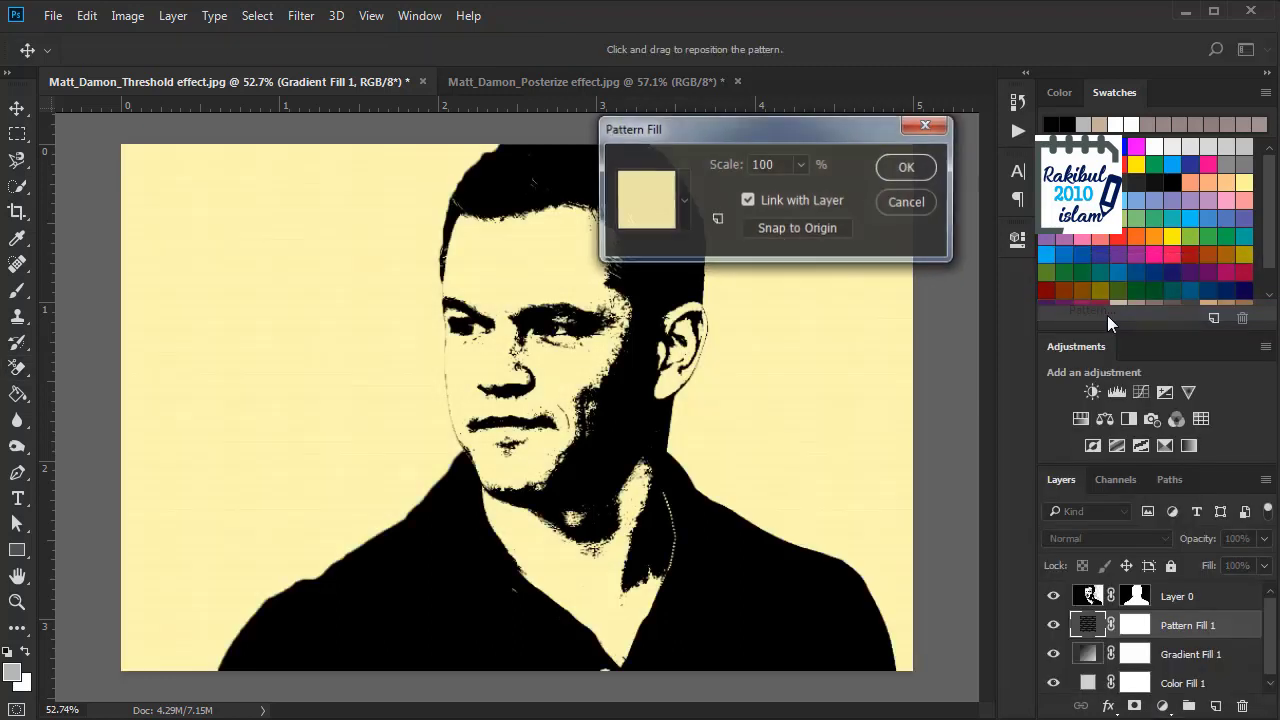
click(682, 206)
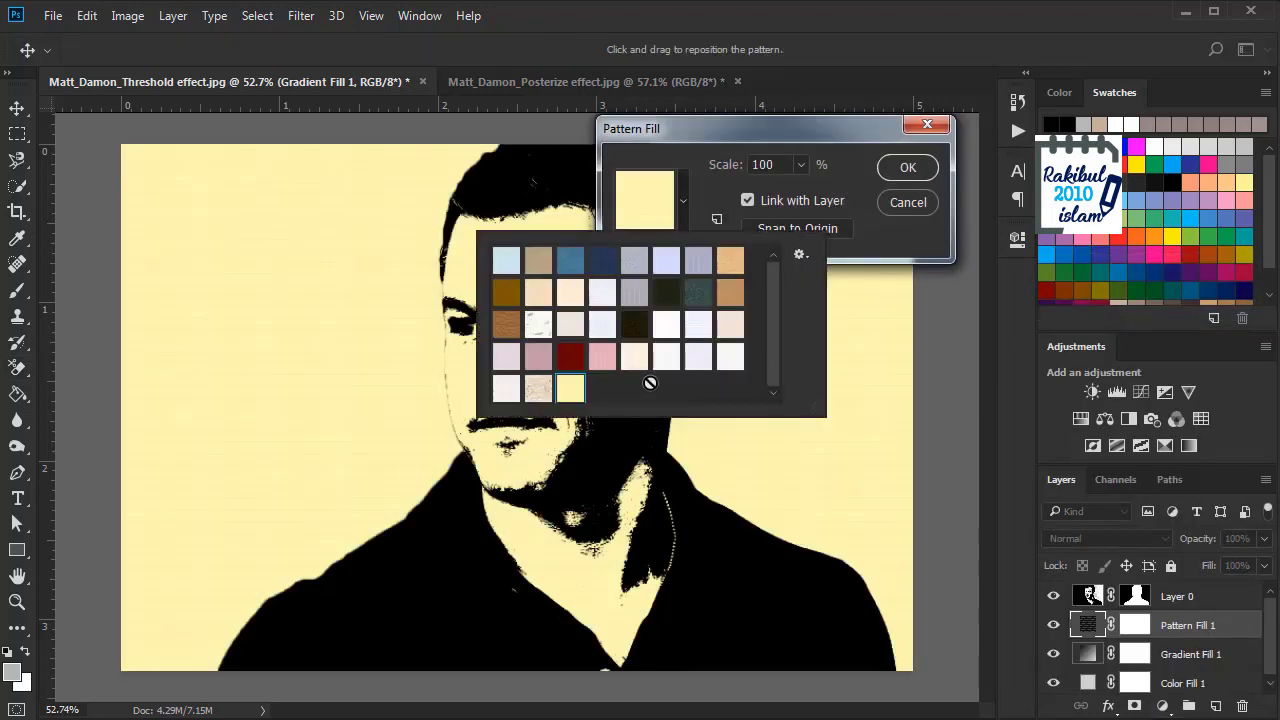
click(804, 256)
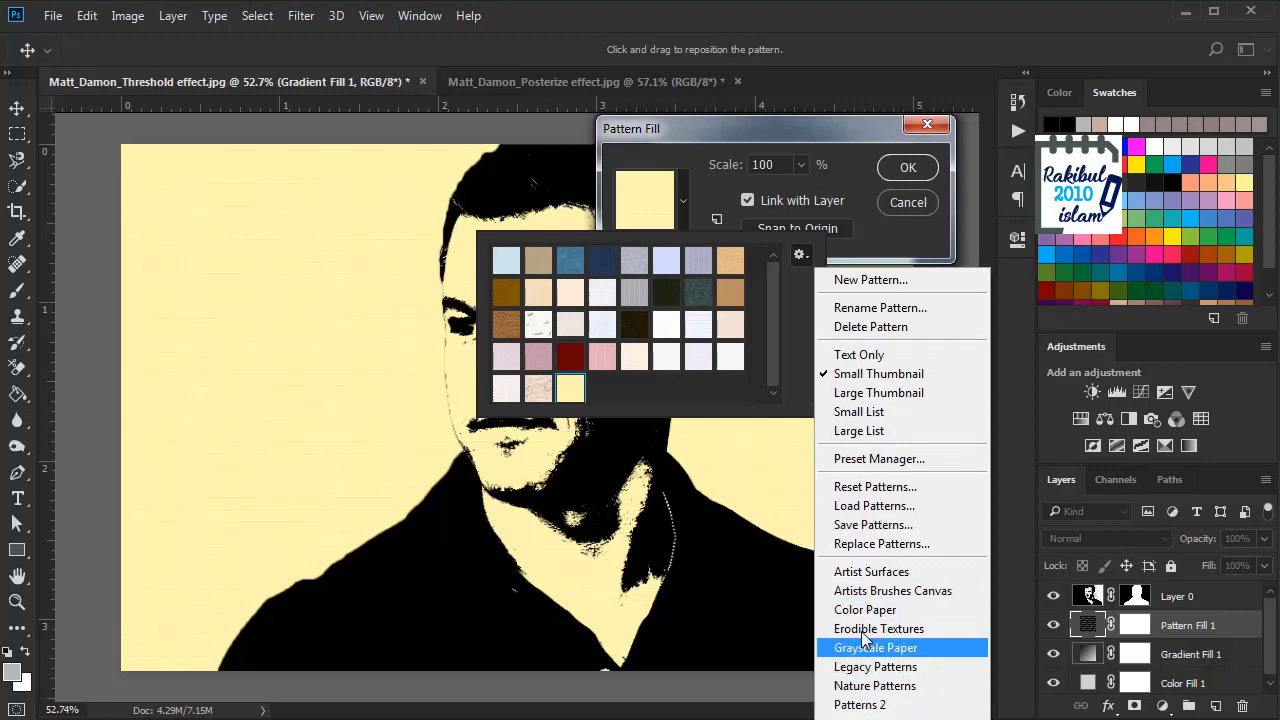
click(799, 325)
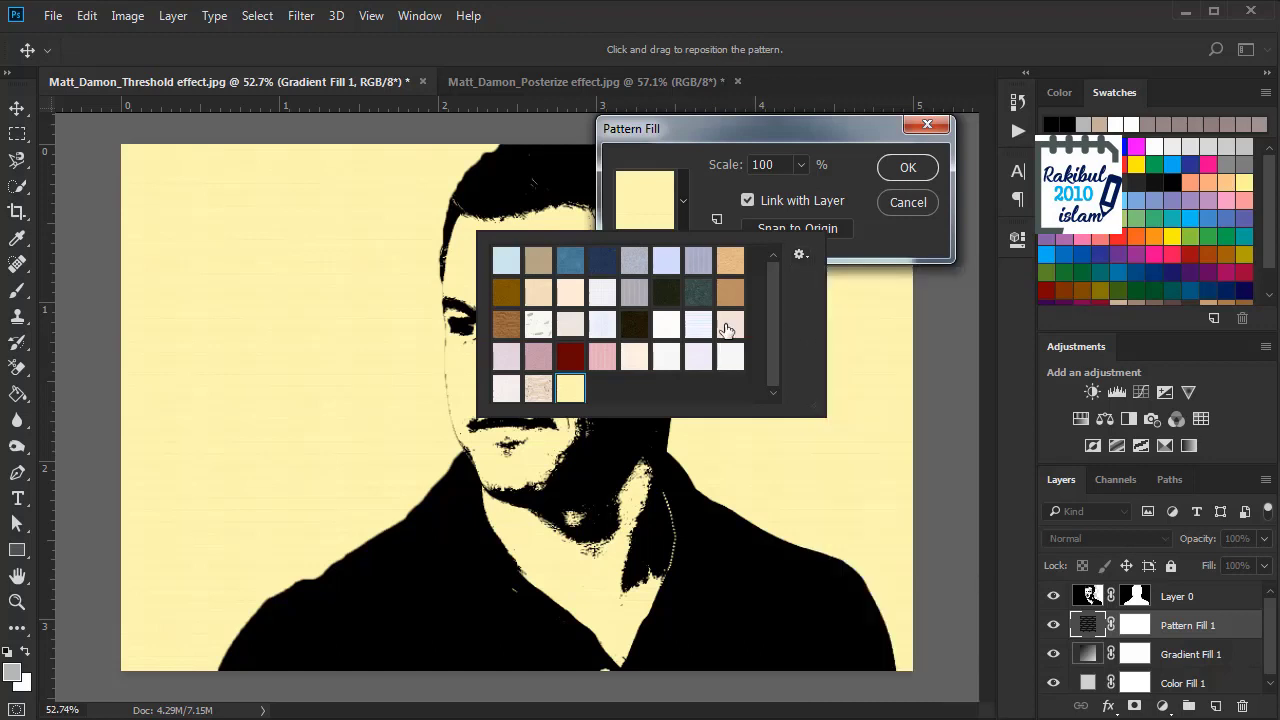
click(507, 261)
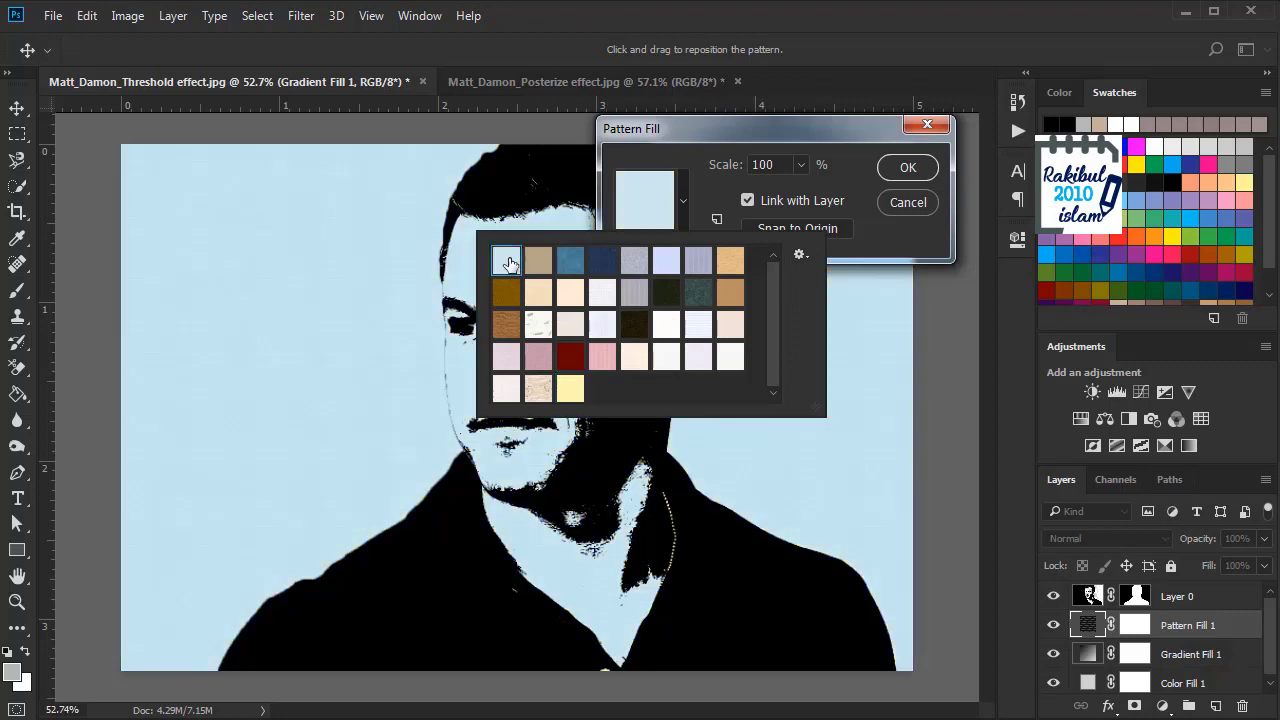
click(870, 217)
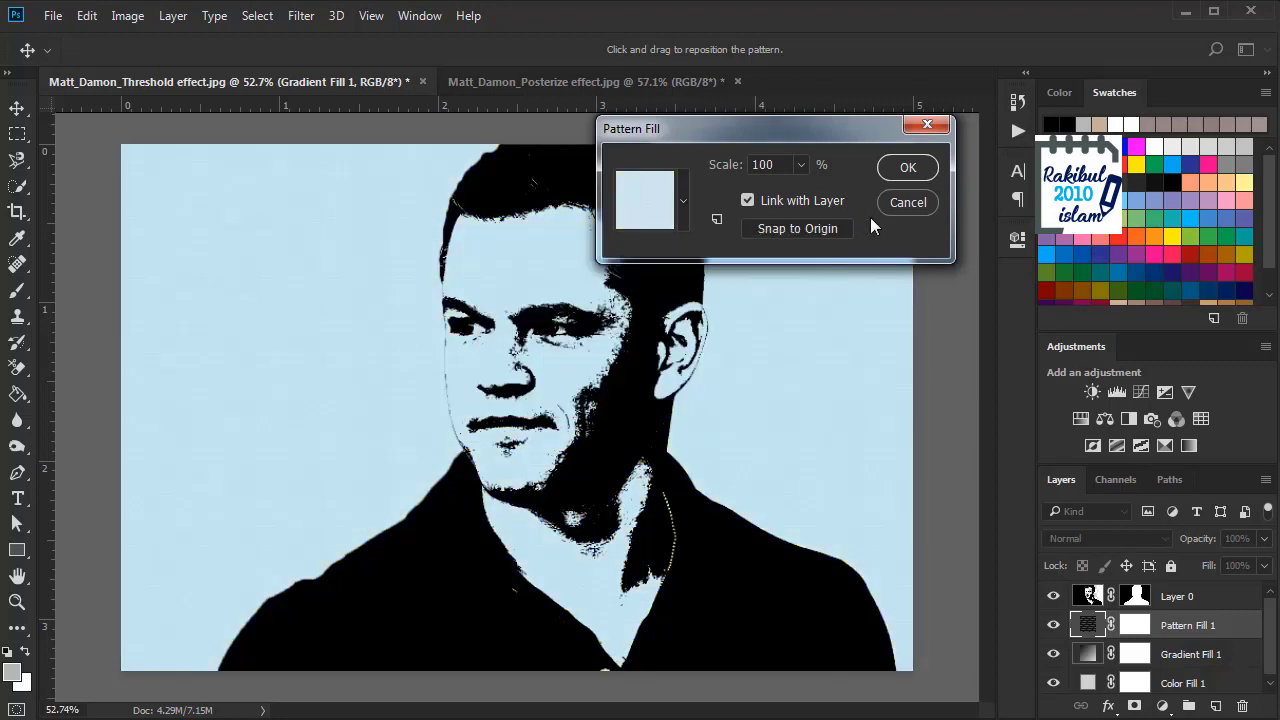
click(907, 168)
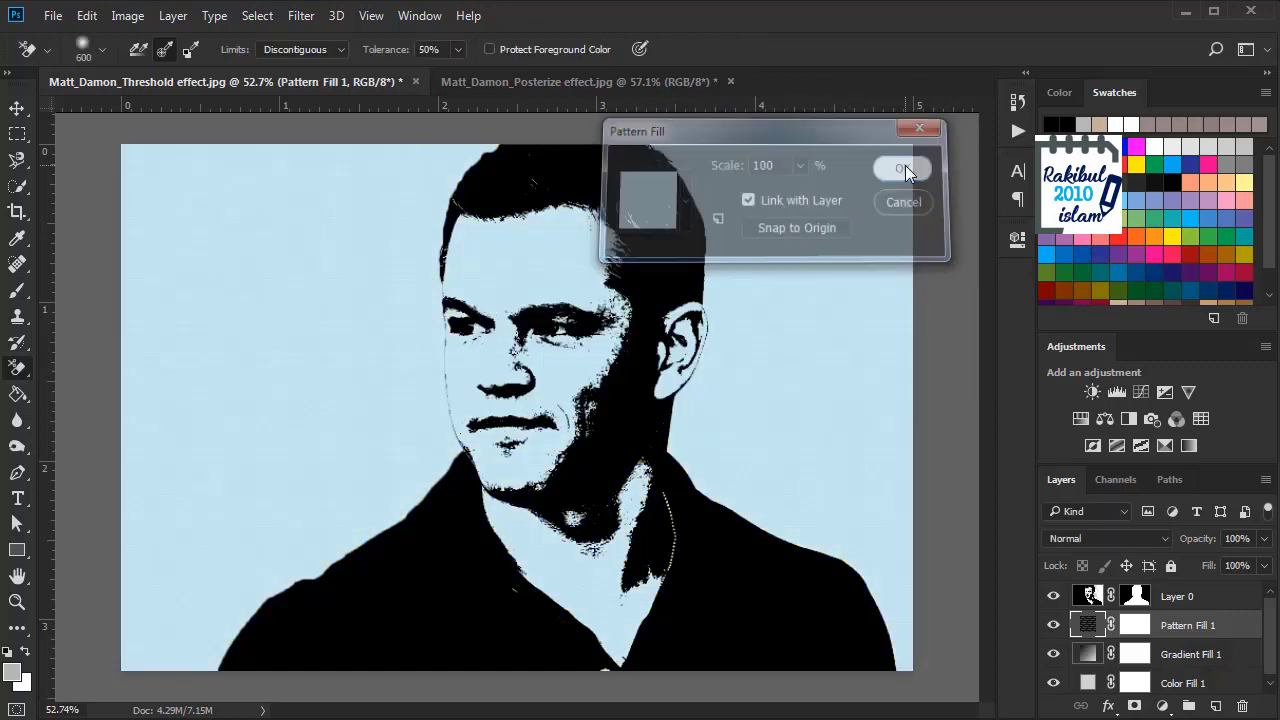
Recheck the Pattern Fill settings unchanged, then switch to the Matt_Damon_Posterize effect.jpg document
double_click(1089, 627)
click(684, 207)
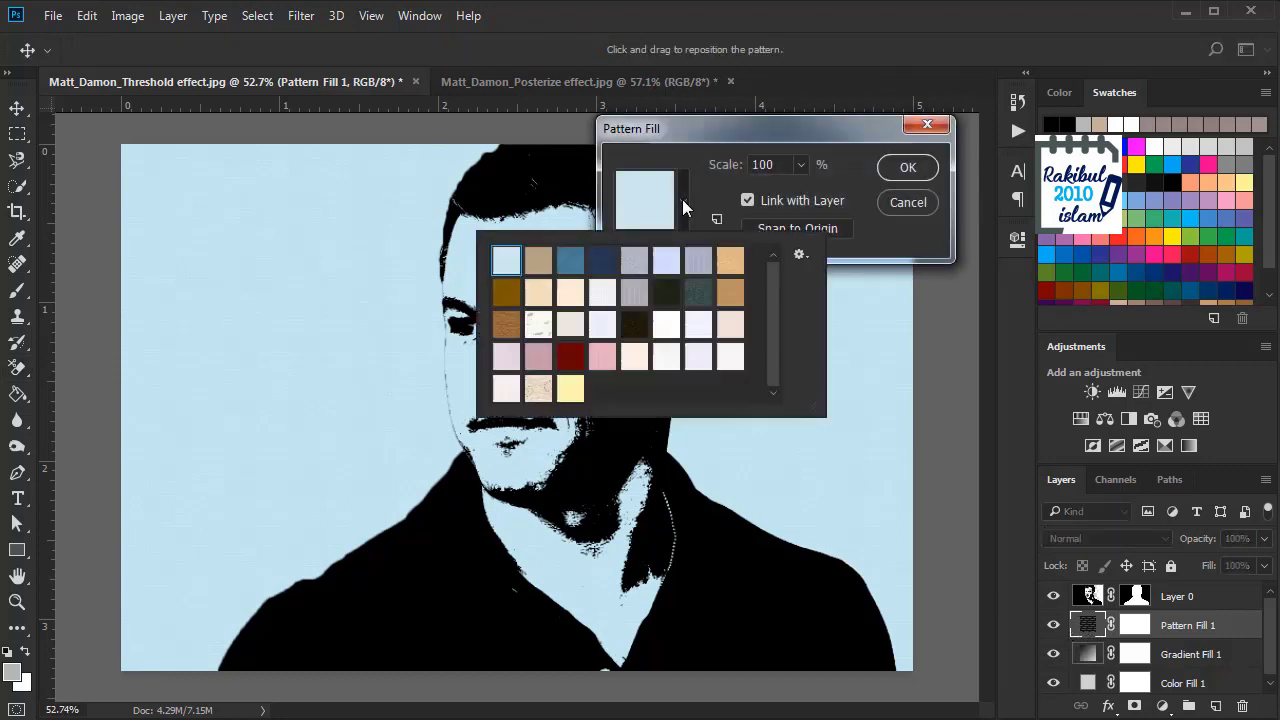
click(900, 209)
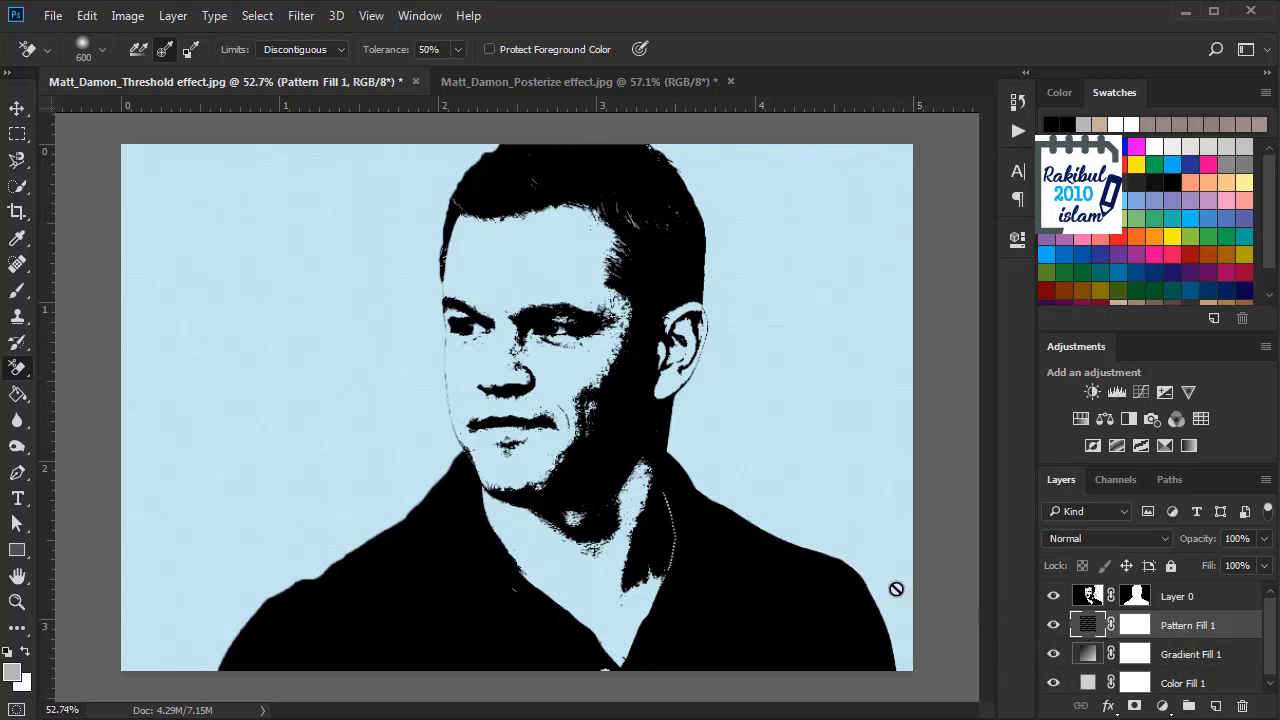
click(579, 81)
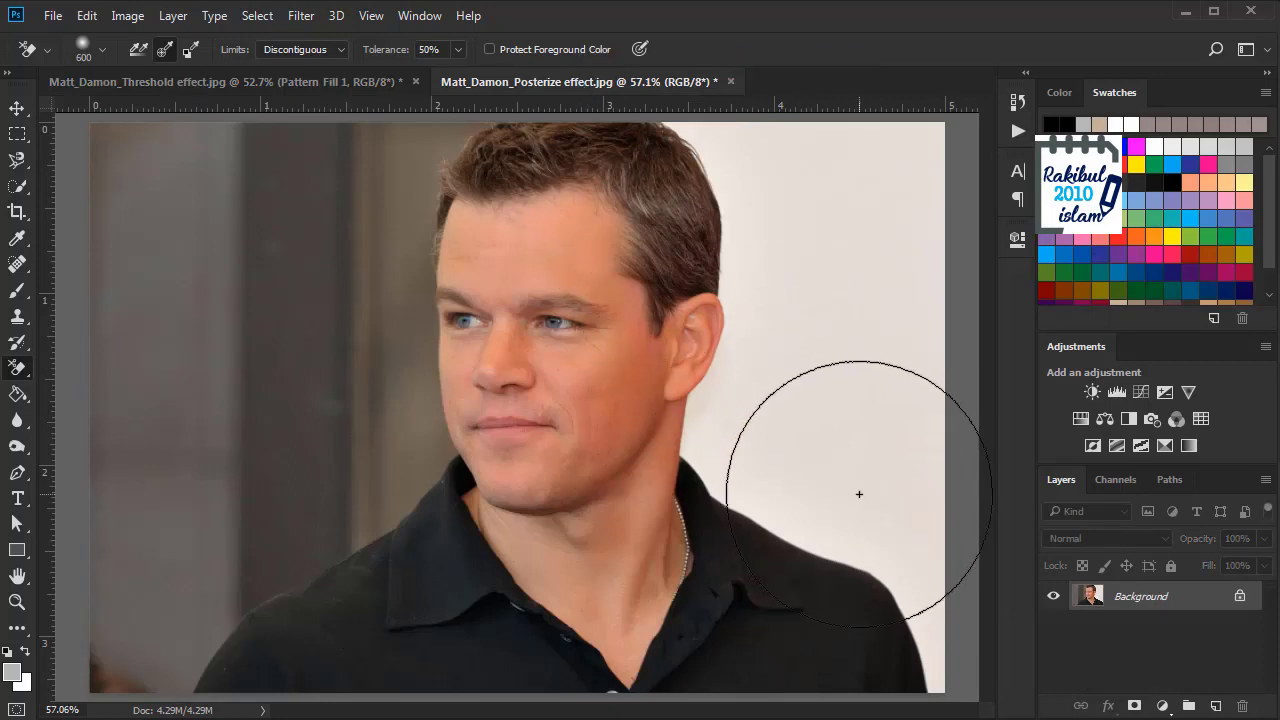
Add a Posterize adjustment layer with 7 levels, then hide it to compare with the original
click(17, 107)
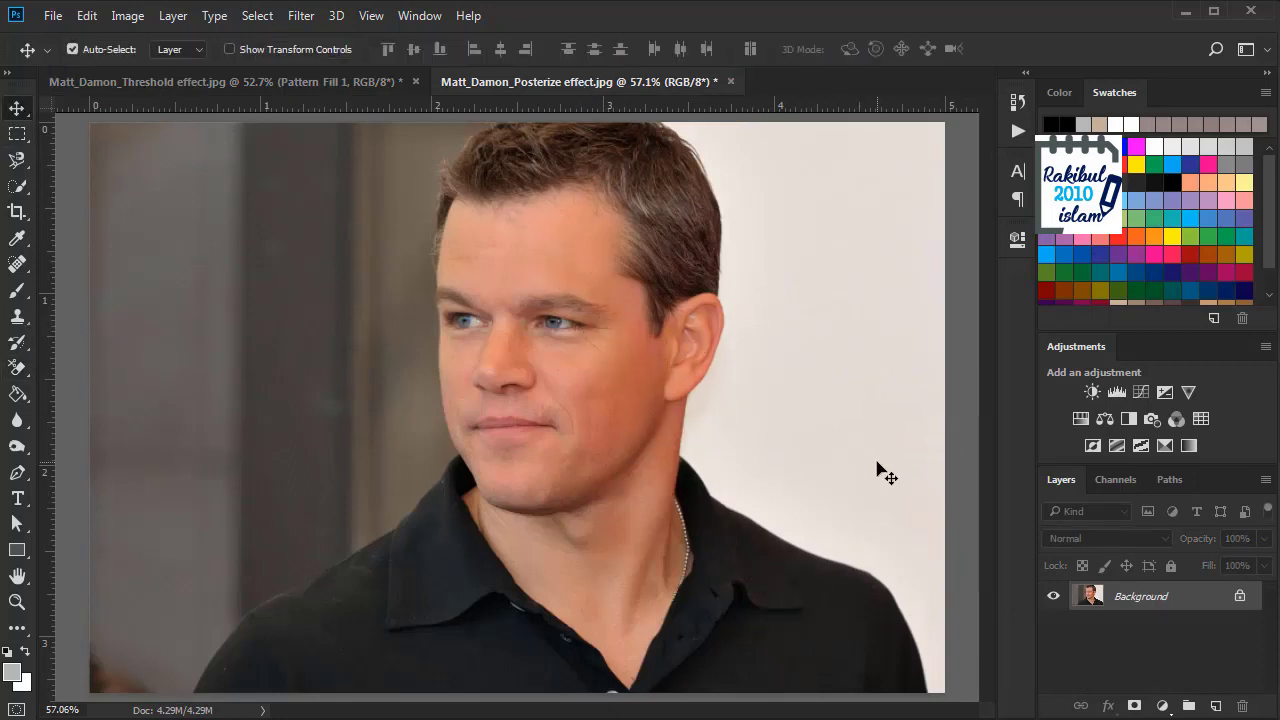
click(1163, 706)
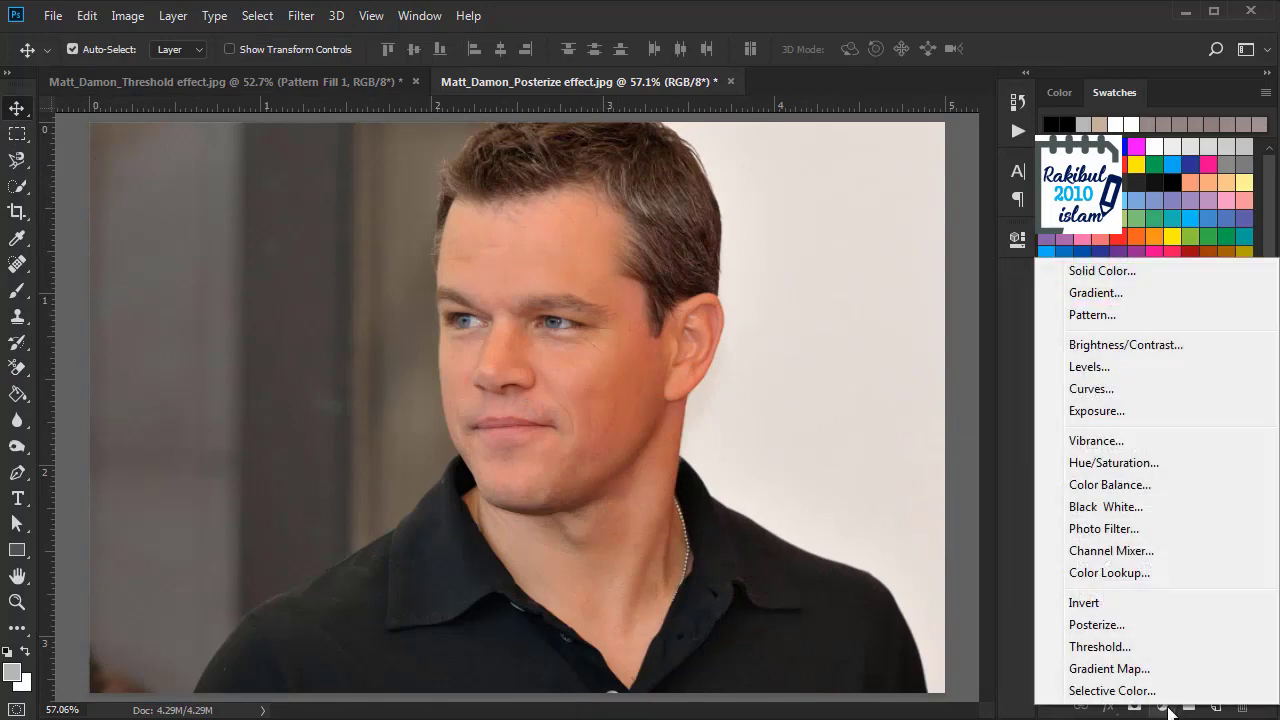
click(1090, 626)
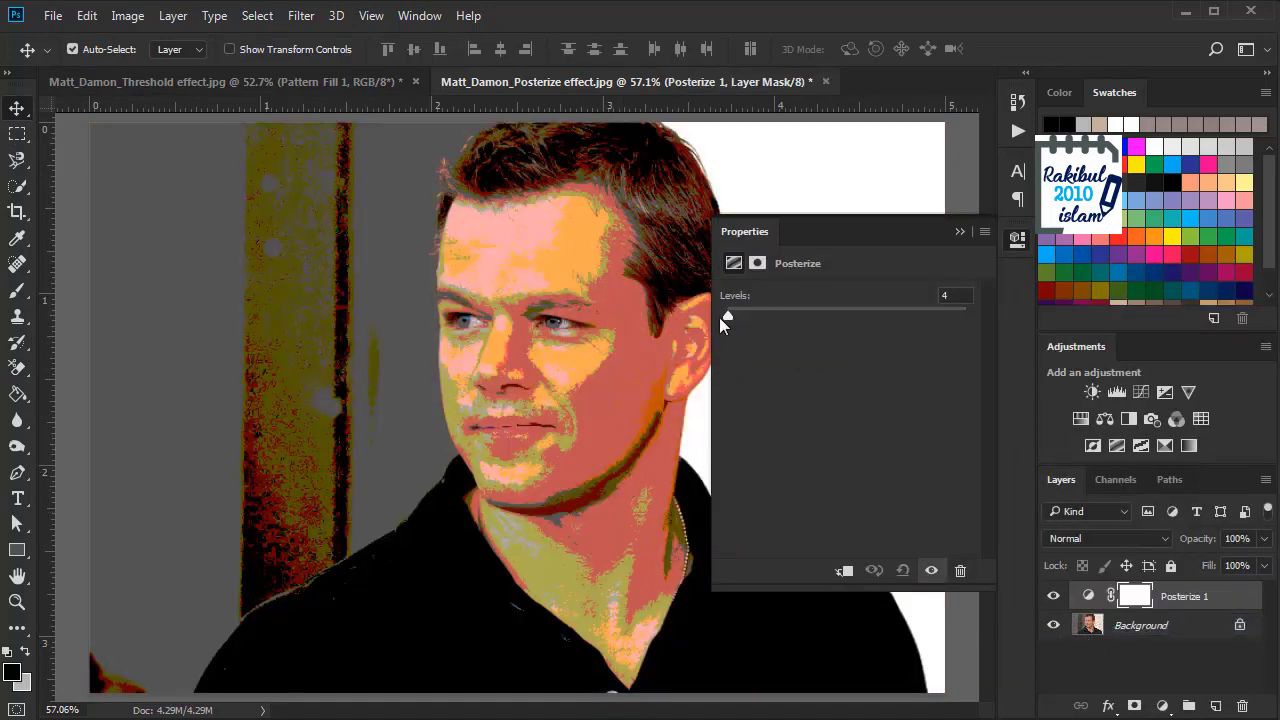
drag(726, 316, 731, 321)
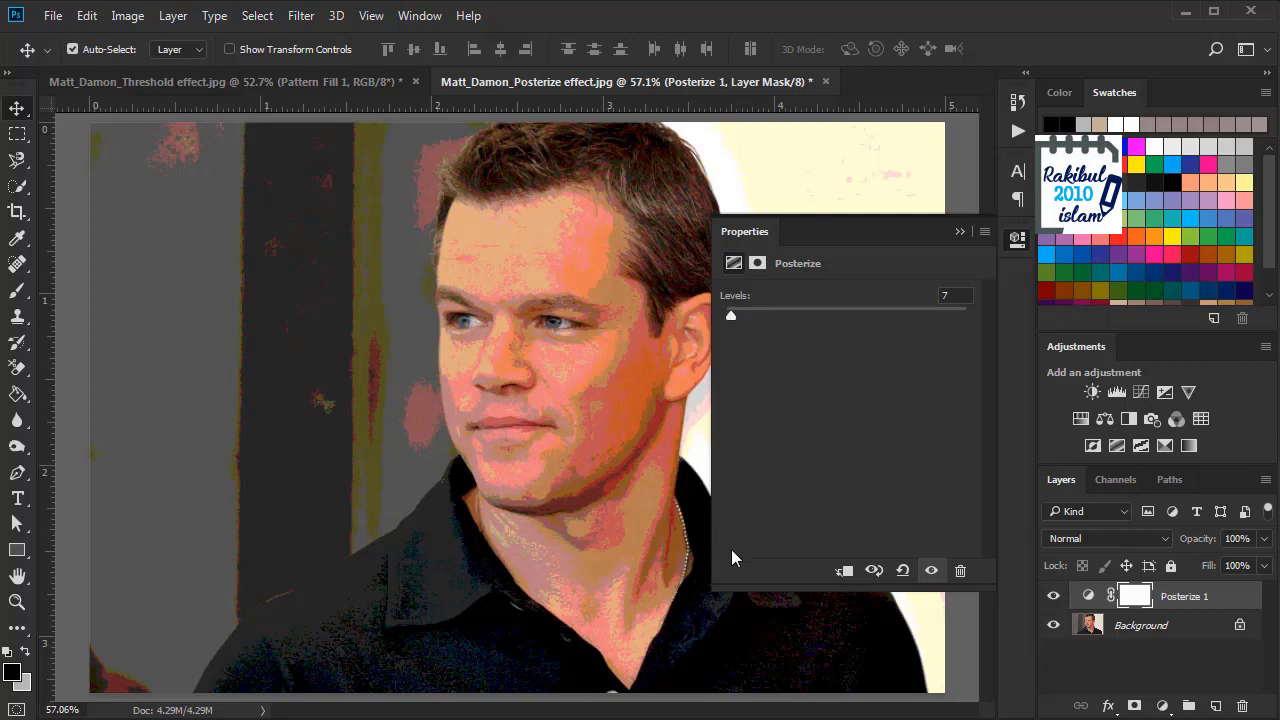
click(930, 572)
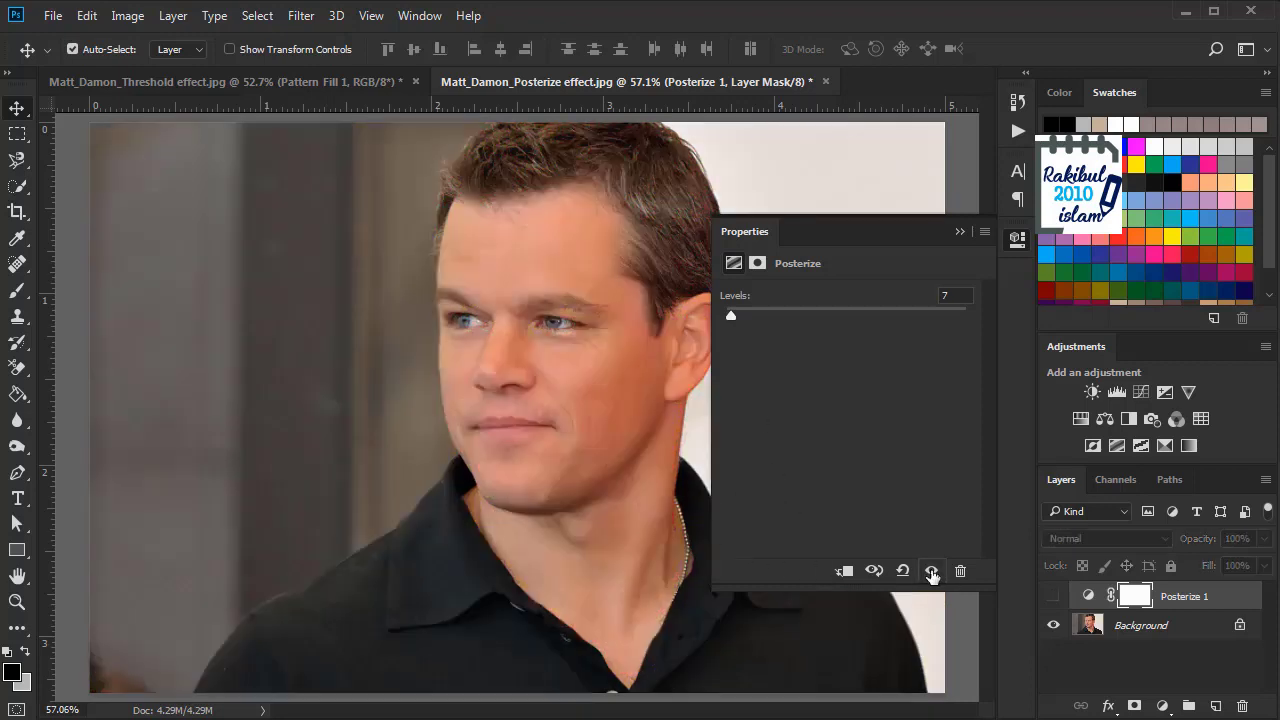